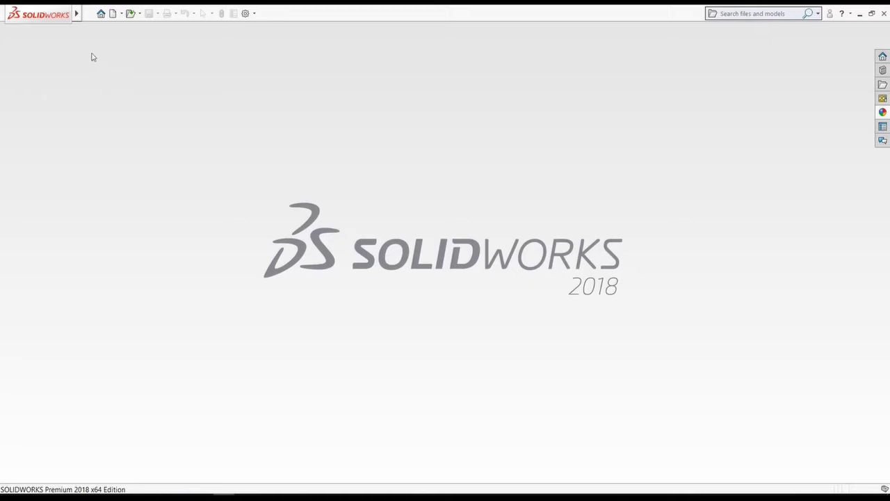
Step: Create a new assembly document, Assem1, skipping the Begin Assembly placement
left_click(89, 14)
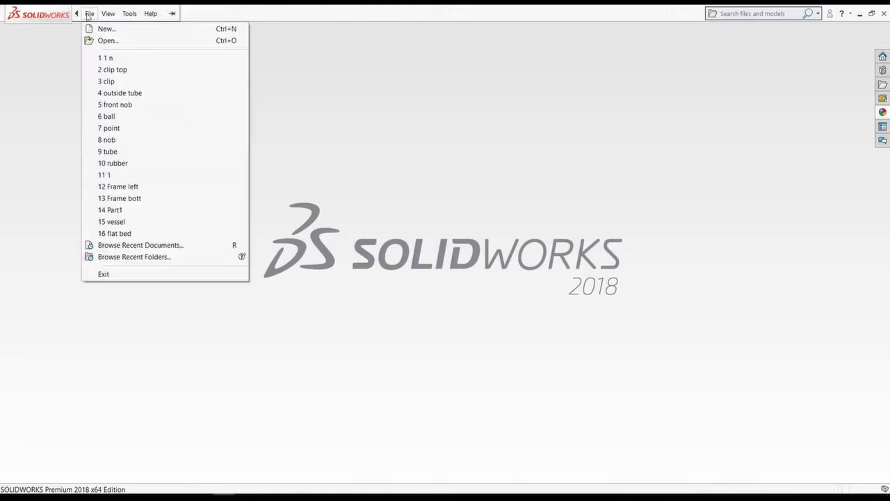
left_click(106, 29)
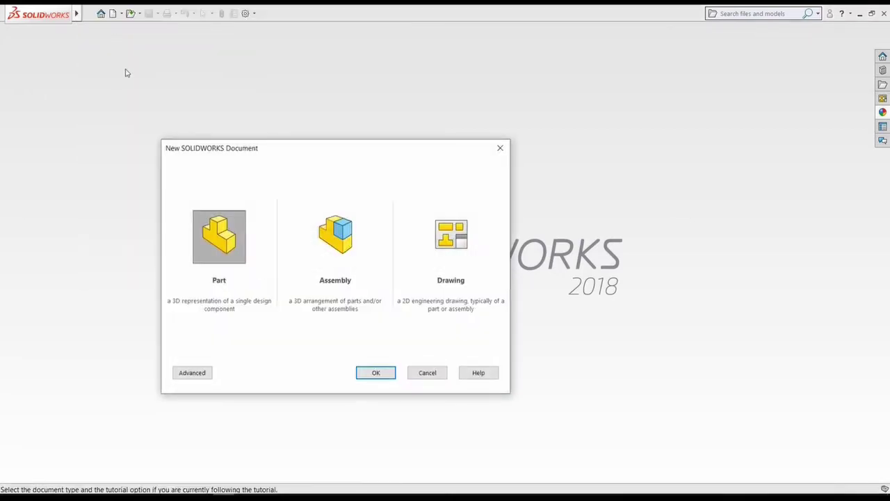
double_click(342, 231)
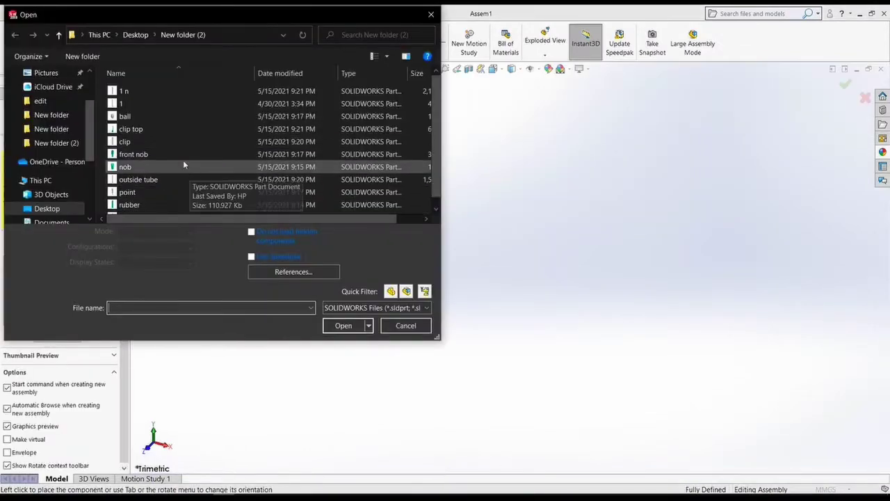
key("Escape")
left_click(23, 123)
Step: Insert the 'outside tube' part and place it in the assembly
left_click(69, 40)
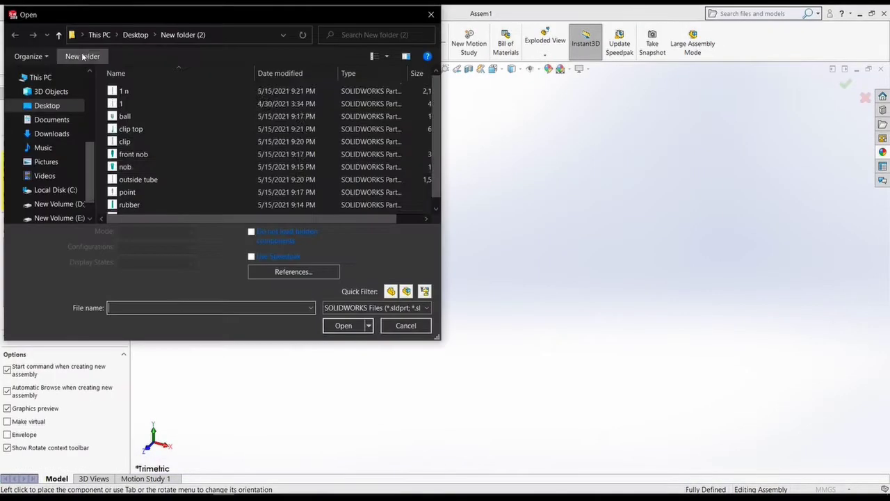
double_click(189, 169)
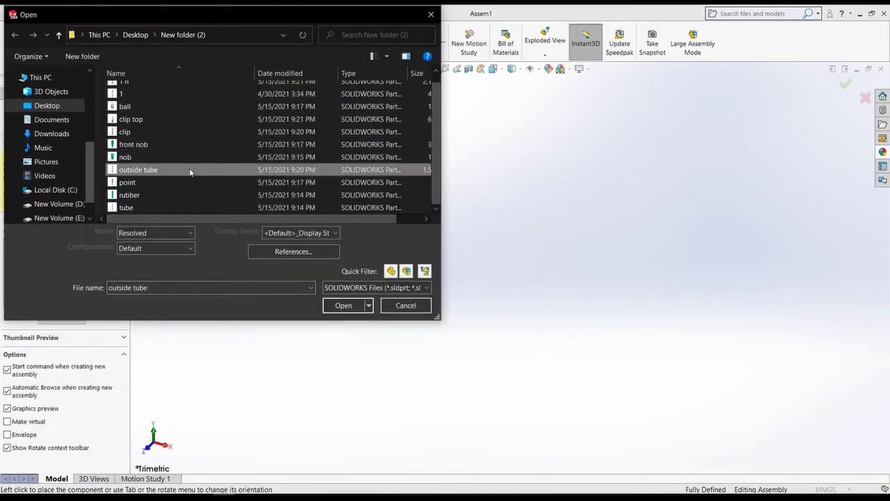
left_click(533, 299)
Step: Insert the nob part beside the tube and mate it concentric with the outside tube
left_click(69, 40)
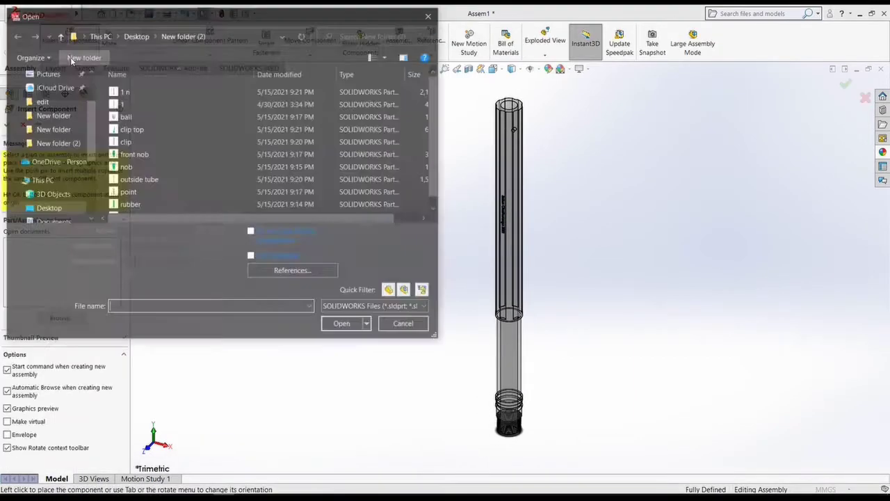
left_click(158, 165)
left_click(350, 304)
left_click(421, 143)
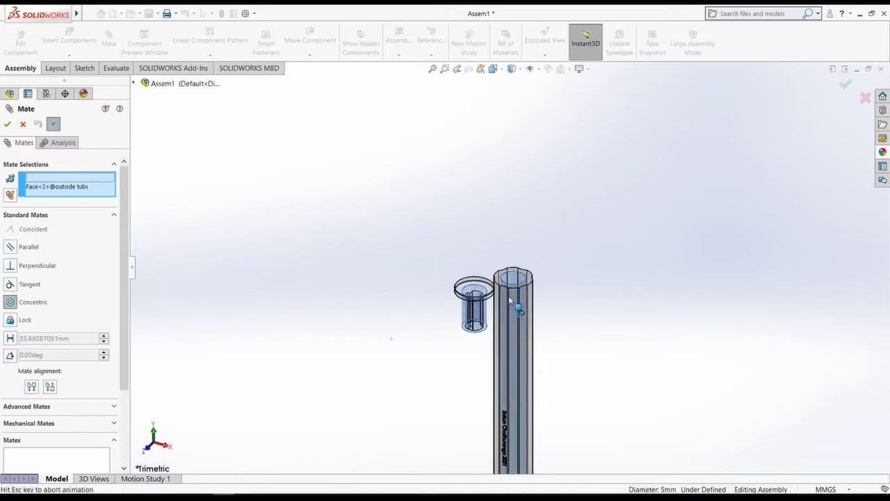
left_click(648, 313)
scroll(569, 161, "up", 3)
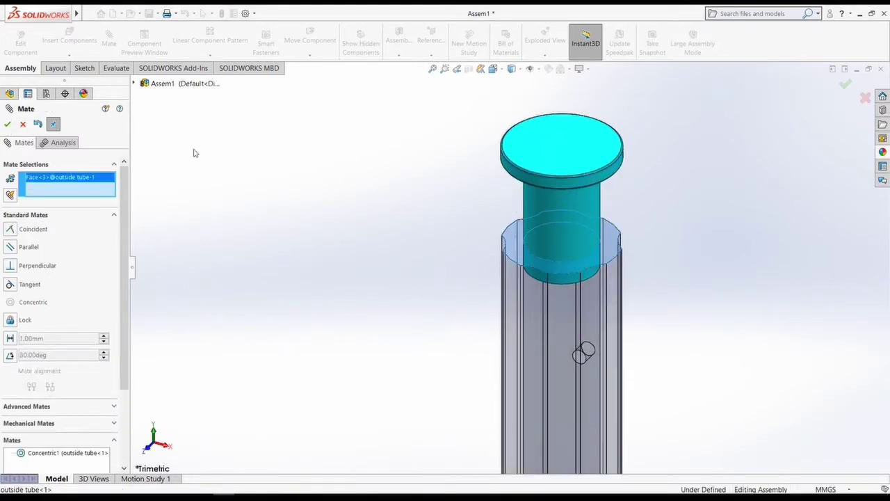
key("Escape")
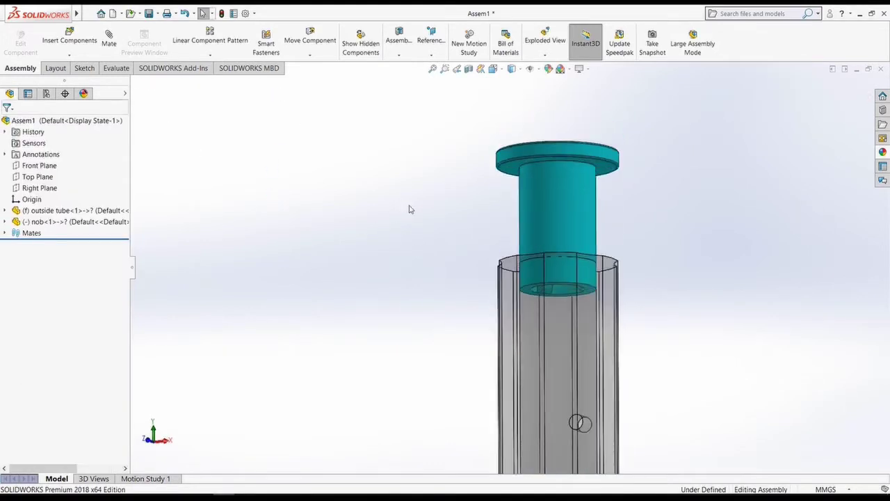
Step: Mate the nob's face coincident with the outside tube's top rim face
scroll(410, 207, "up", 3)
left_click(577, 122)
left_click(542, 90)
left_click(549, 252)
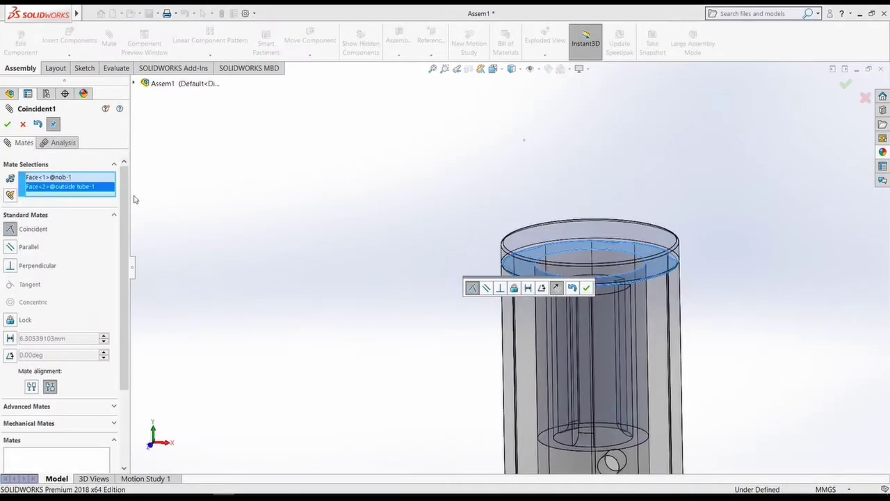
left_click(586, 288)
scroll(361, 276, "down", 3)
scroll(257, 259, "down", 5)
left_click(7, 124)
Step: Insert the rubber part and mate its cylindrical face concentric with the outside tube
left_click(69, 40)
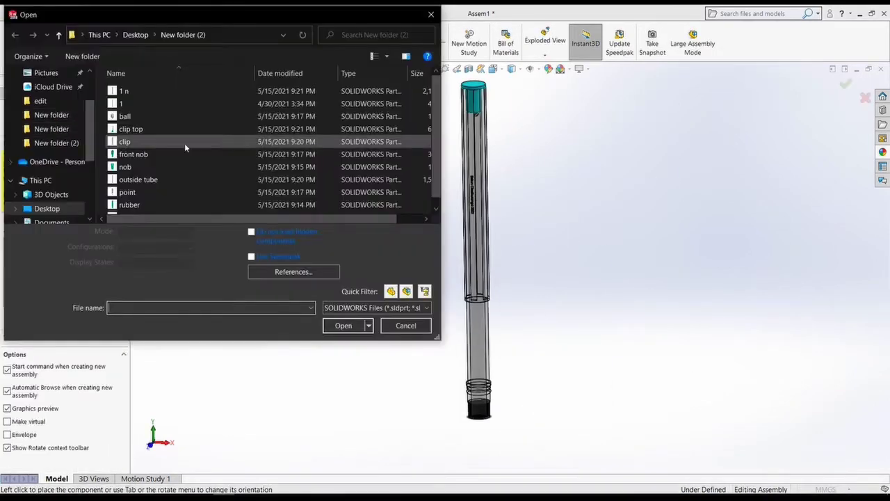
double_click(182, 204)
left_click(364, 324)
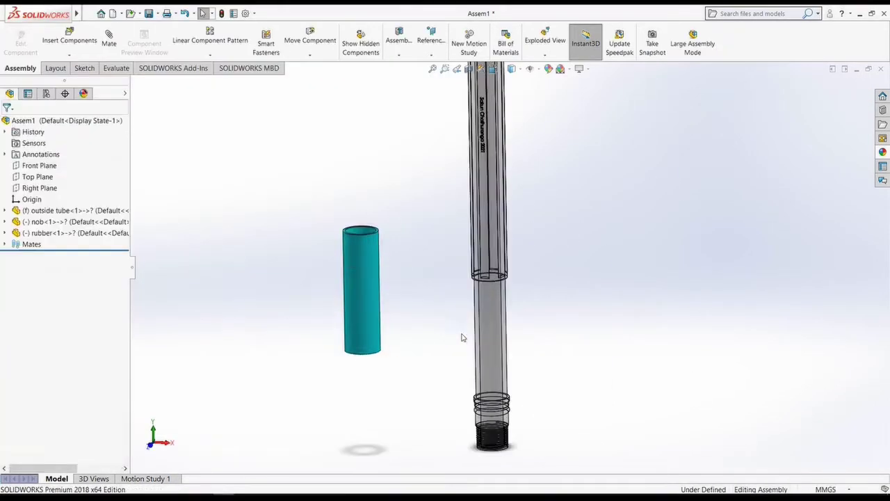
scroll(326, 179, "up", 3)
left_click(108, 42)
left_click(328, 208)
left_click(505, 350)
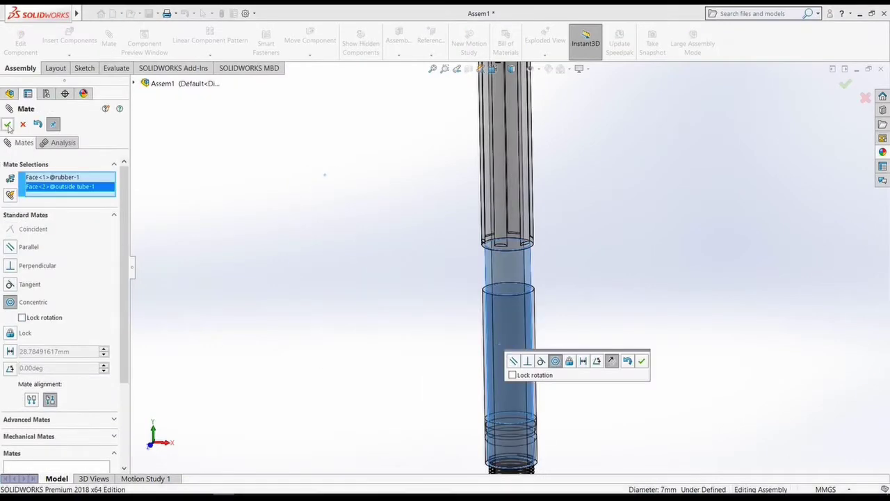
left_click(640, 360)
Step: Make the rubber's end face coincident with the outside tube's end face
middle_click_drag(388, 240, 505, 254)
scroll(506, 255, "up", 2)
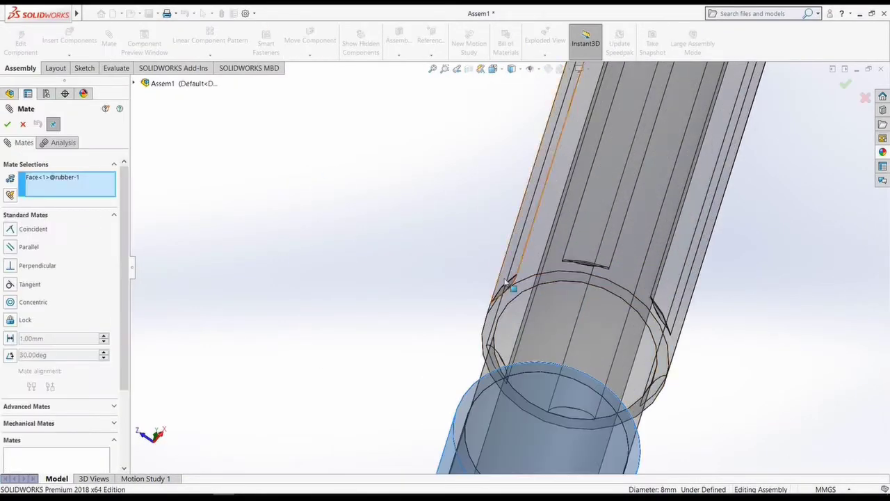
left_click(513, 292)
scroll(411, 380, "down", 3)
scroll(541, 260, "up", 5)
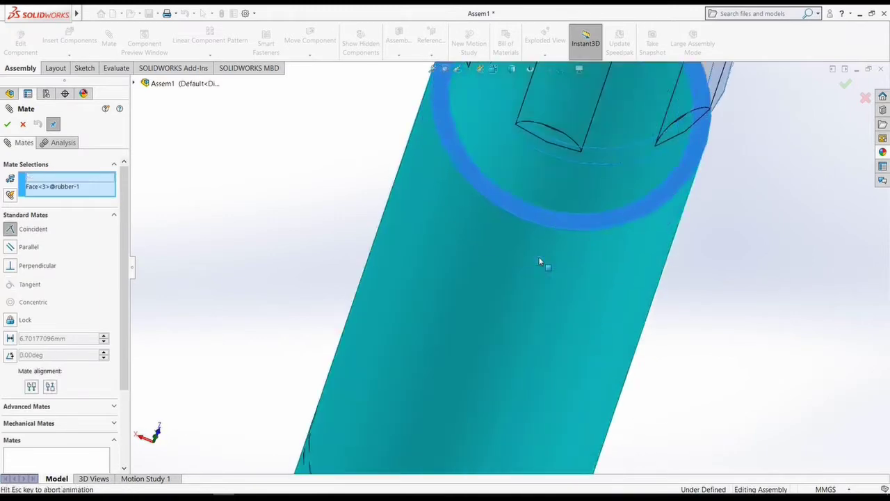
left_click(541, 260)
scroll(665, 123, "down", 5)
middle_click_drag(665, 123, 617, 298)
scroll(617, 297, "up", 3)
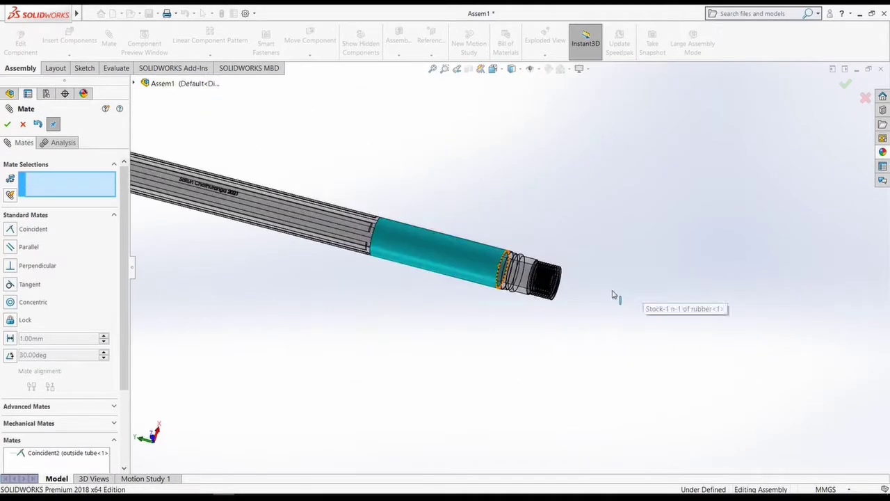
scroll(338, 258, "down", 3)
scroll(271, 243, "up", 1)
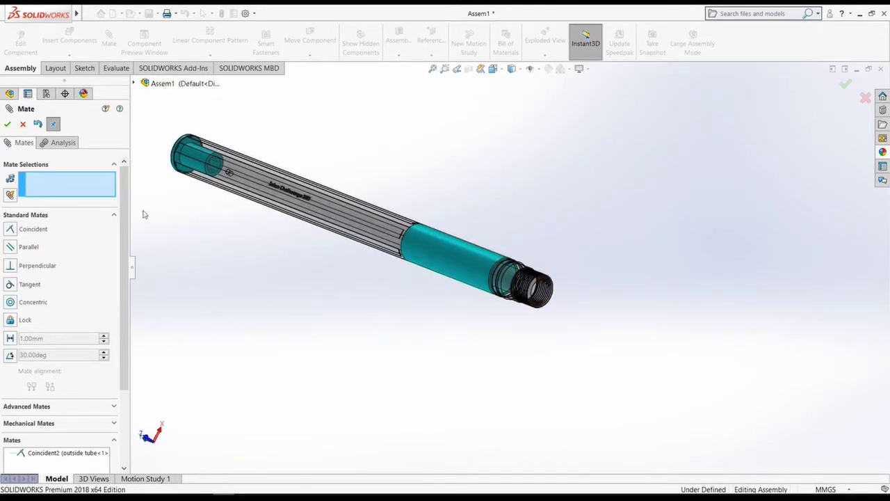
left_click(22, 124)
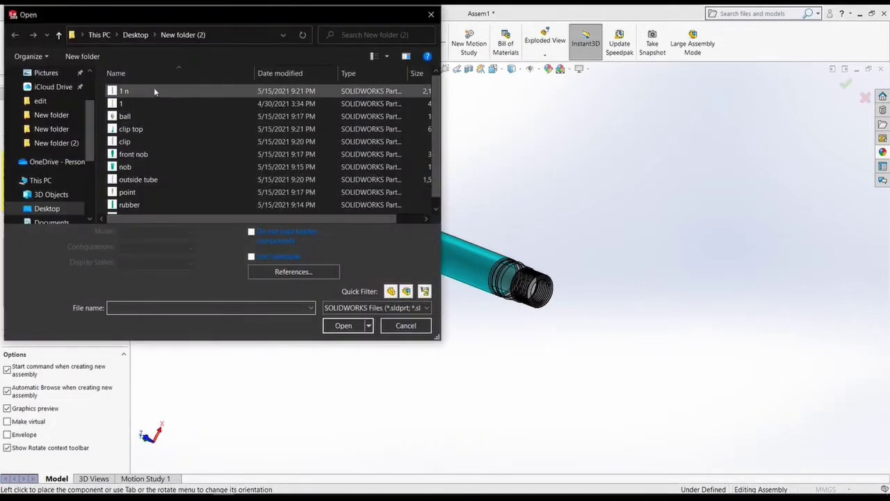
Step: Insert the inner tube and point parts, mating the point concentric and coincident with the tube
scroll(160, 179, "down", 1)
double_click(177, 202)
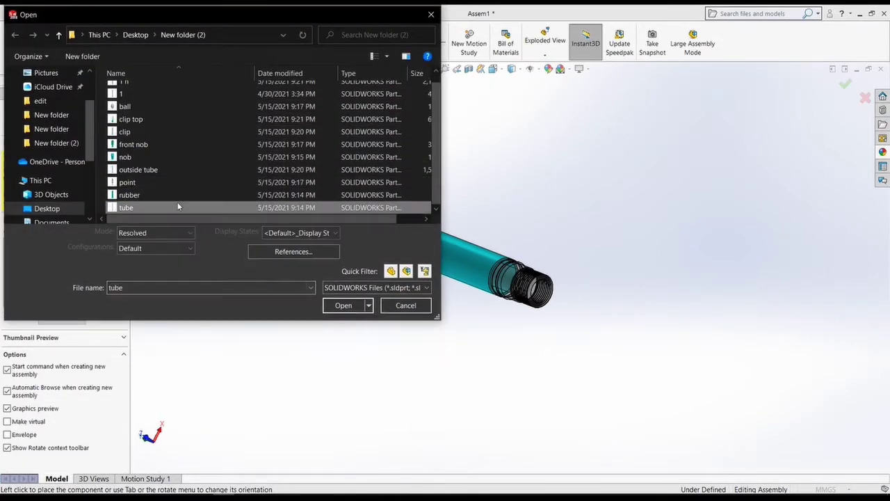
left_click(646, 255)
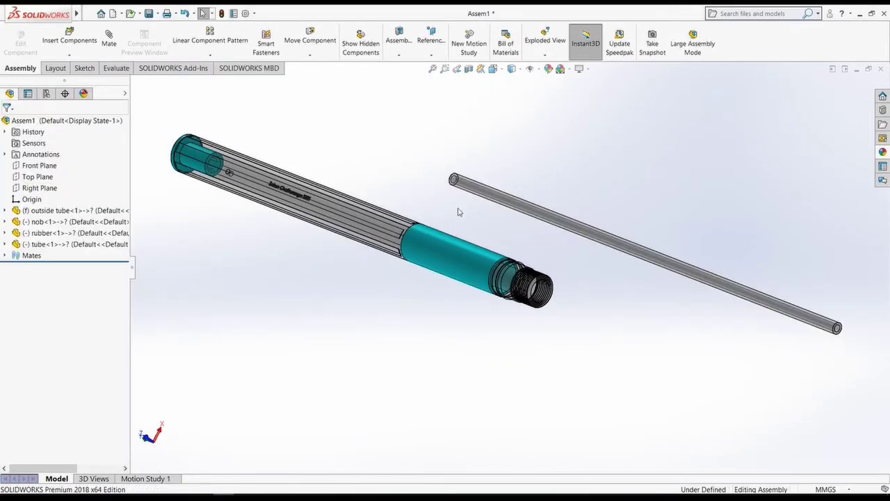
left_click(69, 40)
double_click(156, 192)
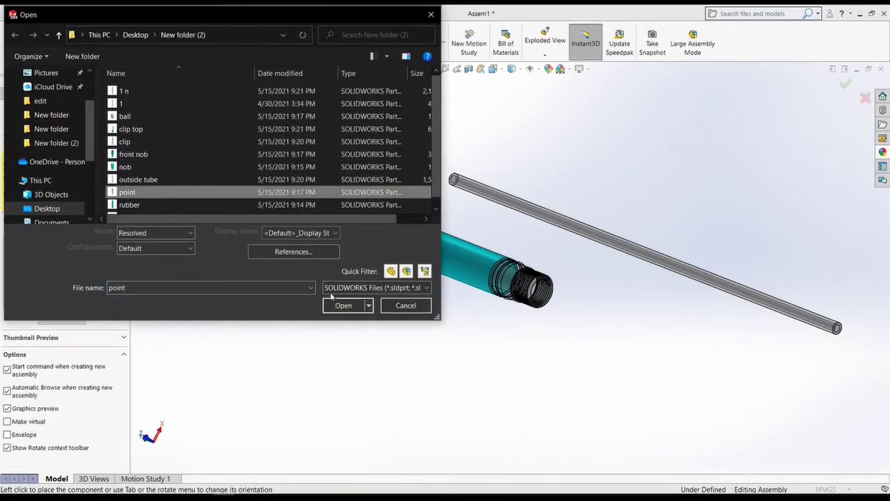
left_click(835, 356)
left_click(450, 174)
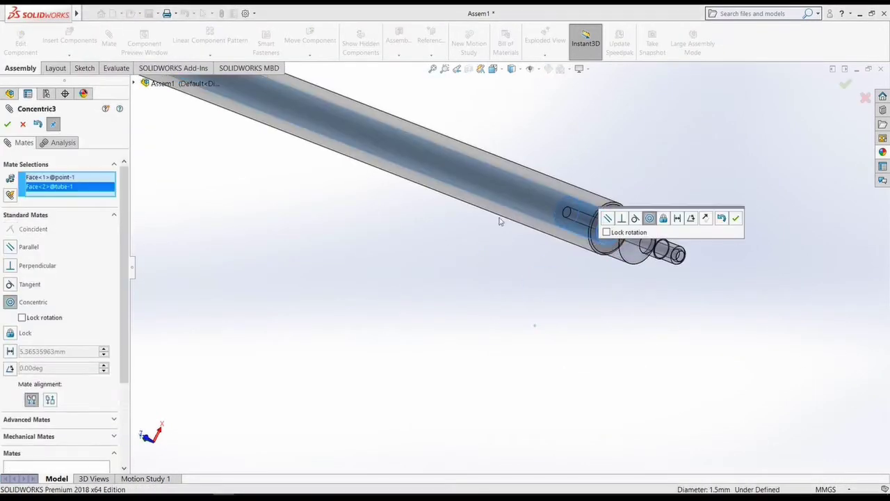
left_click(736, 217)
key("Return")
scroll(560, 216, "down", 3)
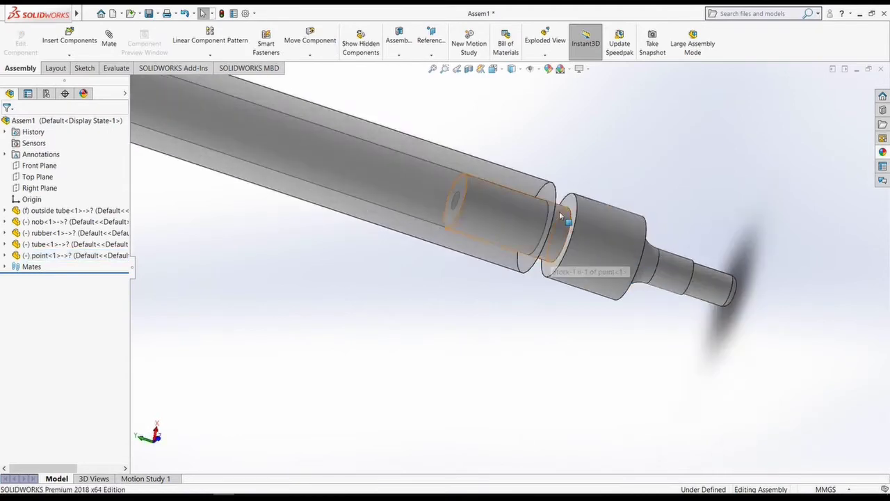
left_click(111, 44)
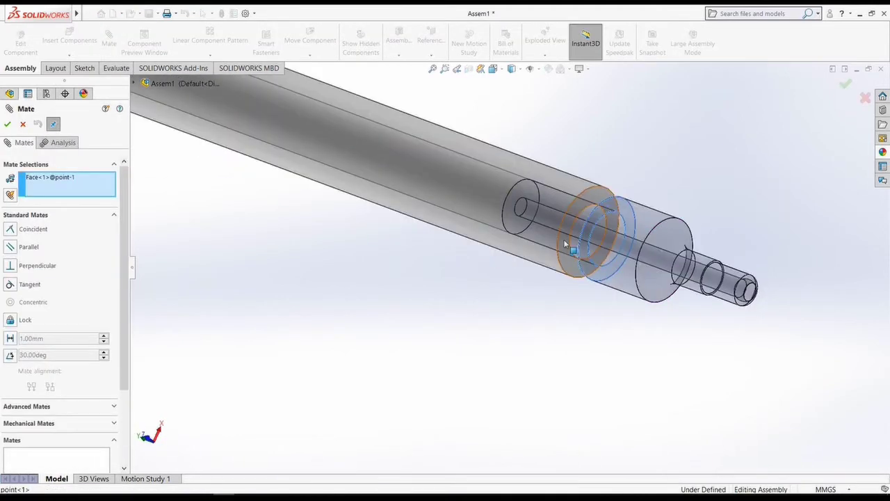
left_click(6, 124)
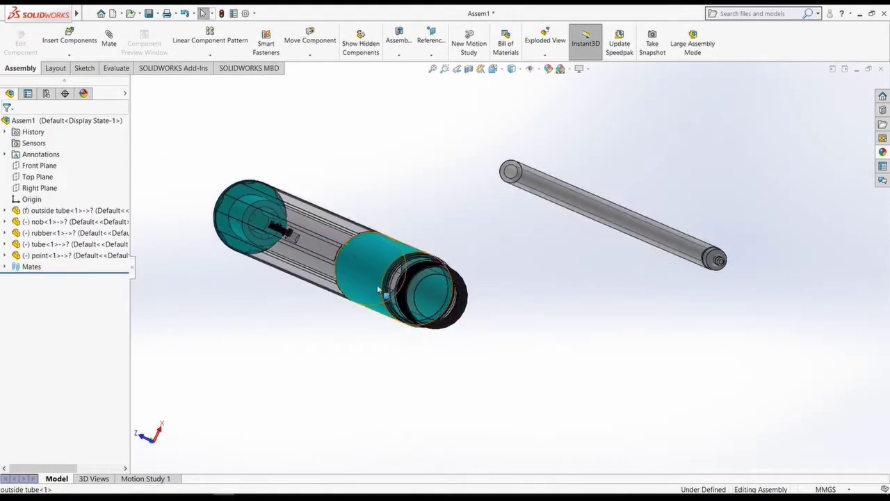
Step: Seat the inner tube concentric inside the nob
middle_click_drag(380, 289, 598, 210)
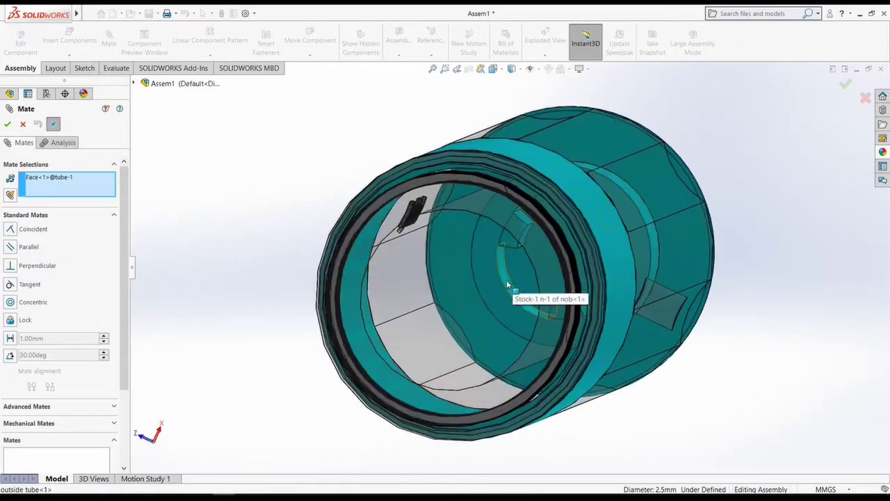
left_click(508, 286)
left_click(642, 299)
key("Escape")
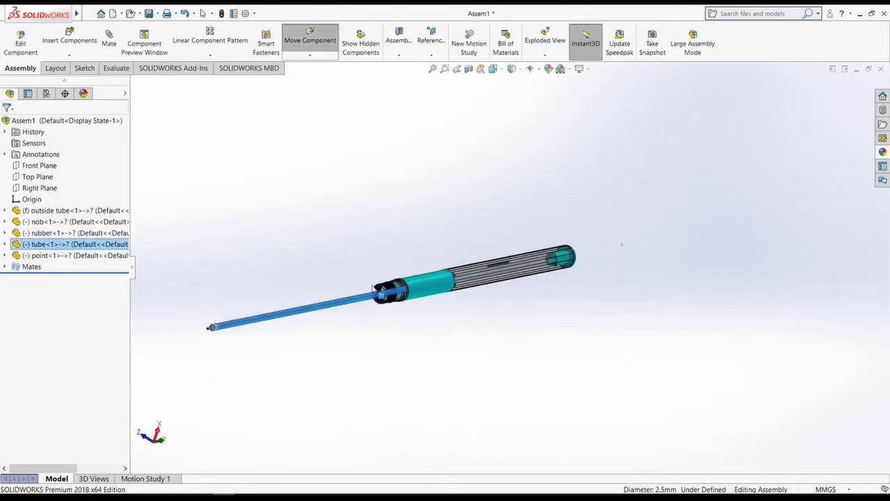
Step: Mate the inner tube's end coincident with the face inside the nob, then view the pen tip
scroll(362, 312, "down", 2)
scroll(361, 312, "down", 3)
scroll(418, 293, "down", 3)
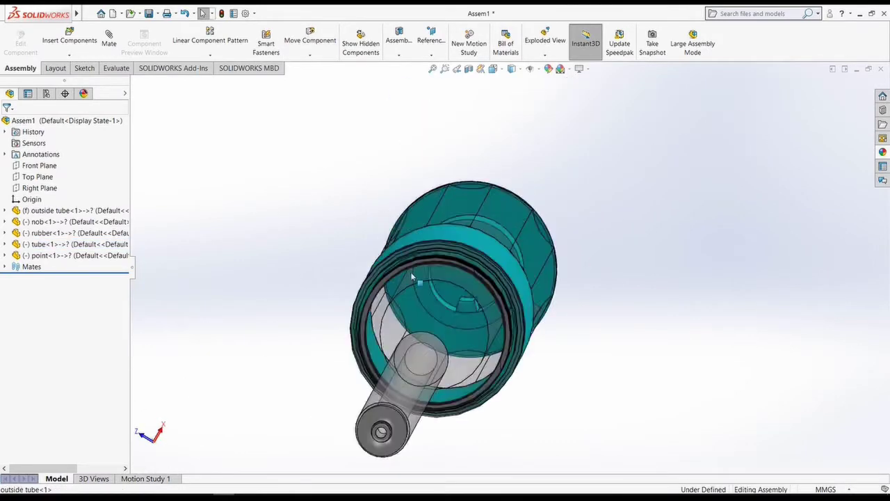
scroll(490, 306, "down", 4)
scroll(490, 308, "up", 5)
left_click(490, 308)
left_click(109, 40)
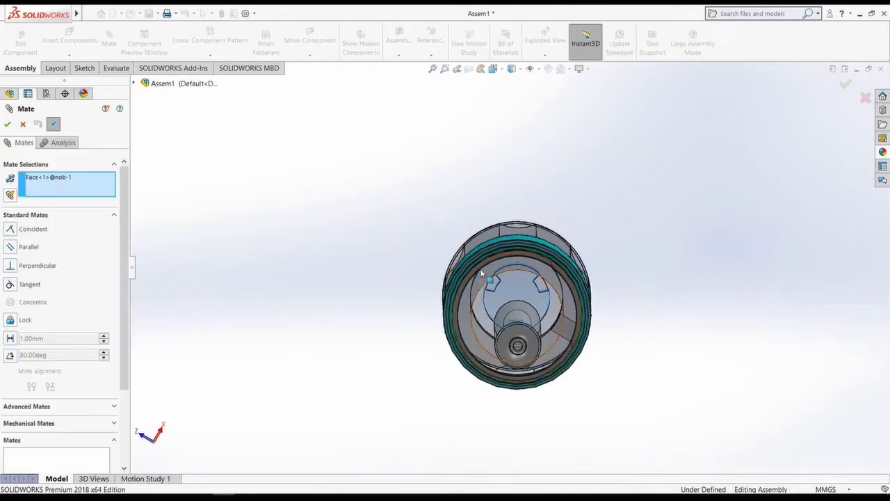
left_click(482, 310)
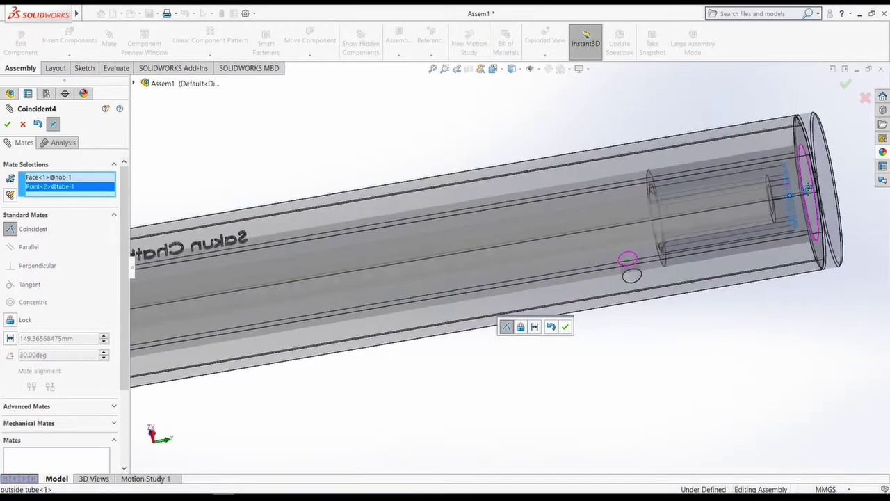
left_click(7, 125)
scroll(599, 311, "up", 5)
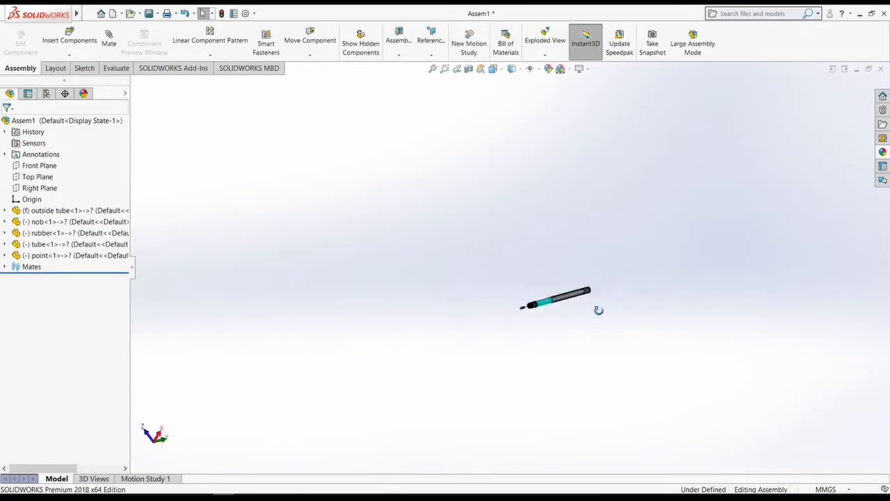
middle_click_drag(647, 319, 491, 264)
scroll(492, 264, "down", 5)
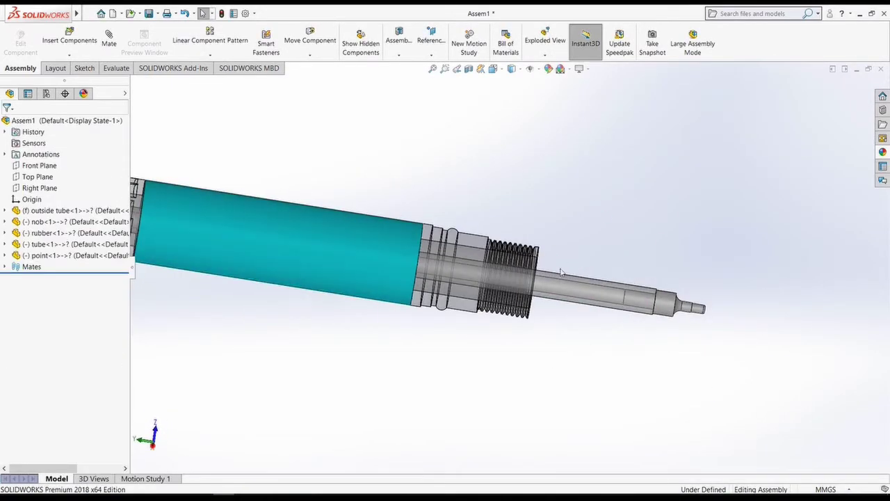
Step: Insert the ball part near the pen tip and mate it concentric with the point's tip
left_click(70, 38)
left_click(123, 114)
left_click(341, 328)
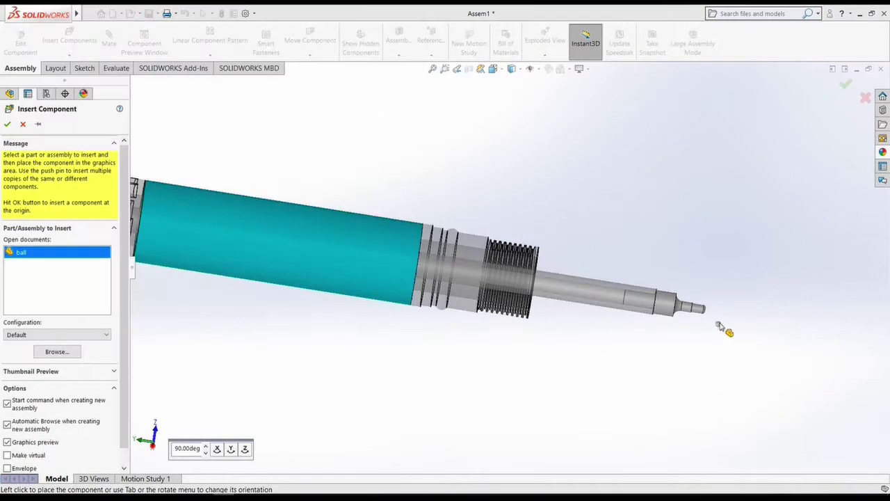
left_click(727, 324)
scroll(764, 324, "down", 5)
scroll(535, 310, "up", 10)
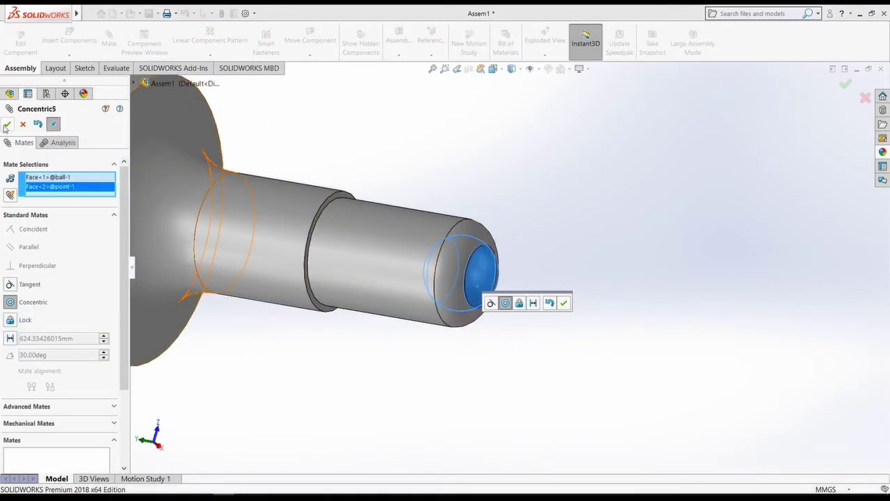
left_click(7, 125)
left_click(6, 125)
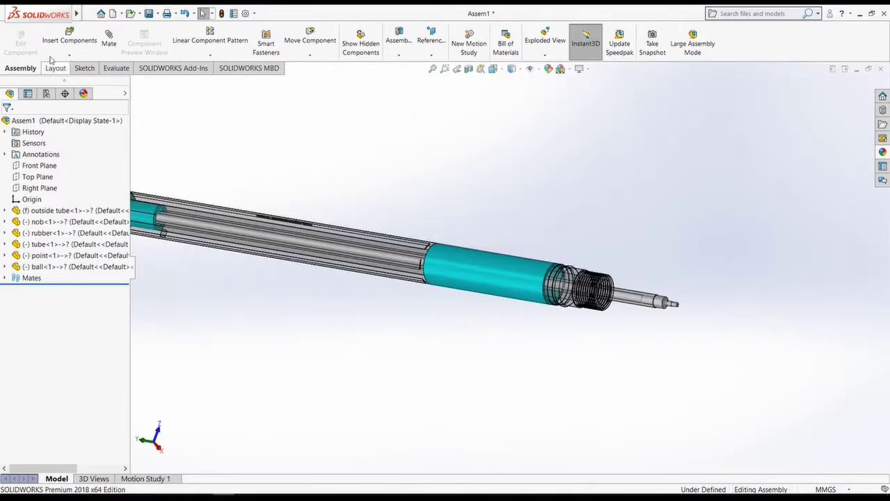
left_click(70, 40)
Step: Insert the front nob near the pen tip and mate it concentric with the outside tube
left_click(159, 153)
left_click(342, 304)
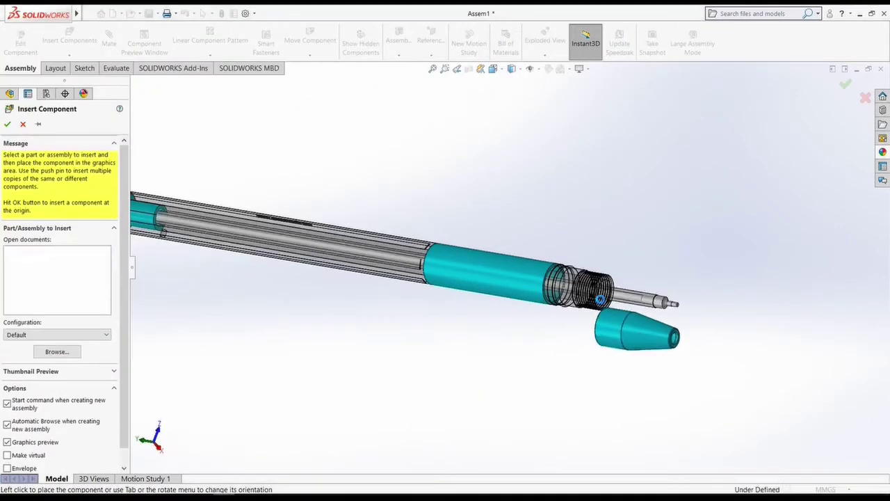
left_click(605, 300)
left_click(403, 263)
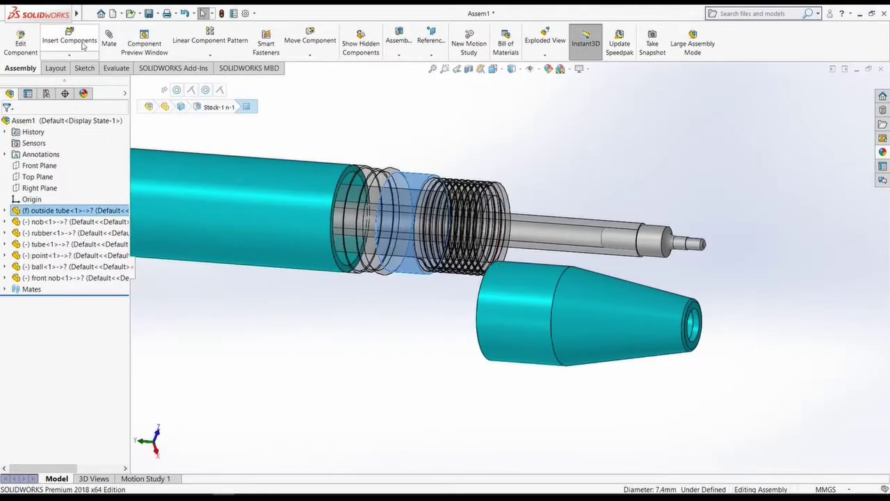
left_click(110, 40)
left_click(514, 324)
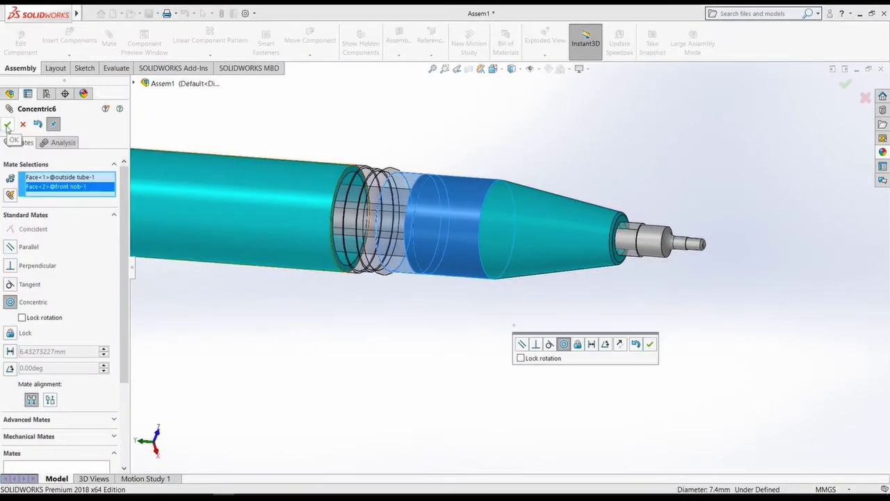
left_click(7, 124)
Step: Start a Screw mechanical mate from the outside tube's thread face, clearing the earlier selection
scroll(487, 265, "down", 5)
left_click(449, 288)
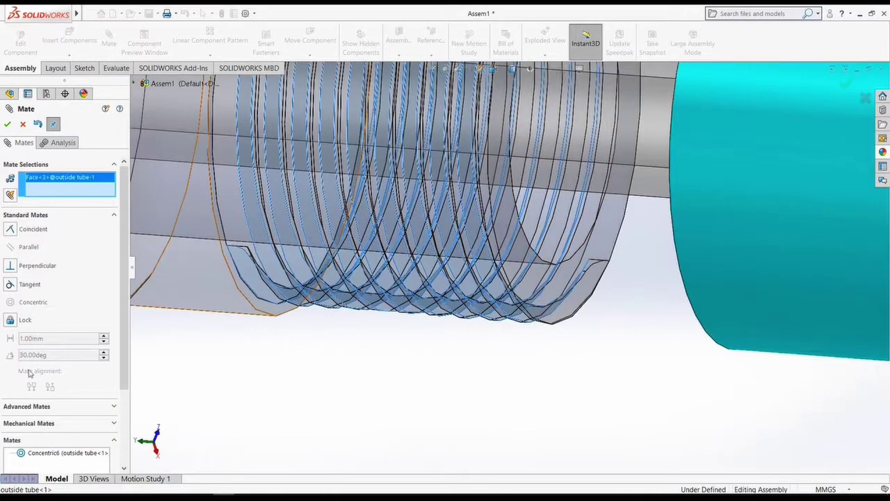
scroll(29, 373, "down", 3)
left_click(42, 302)
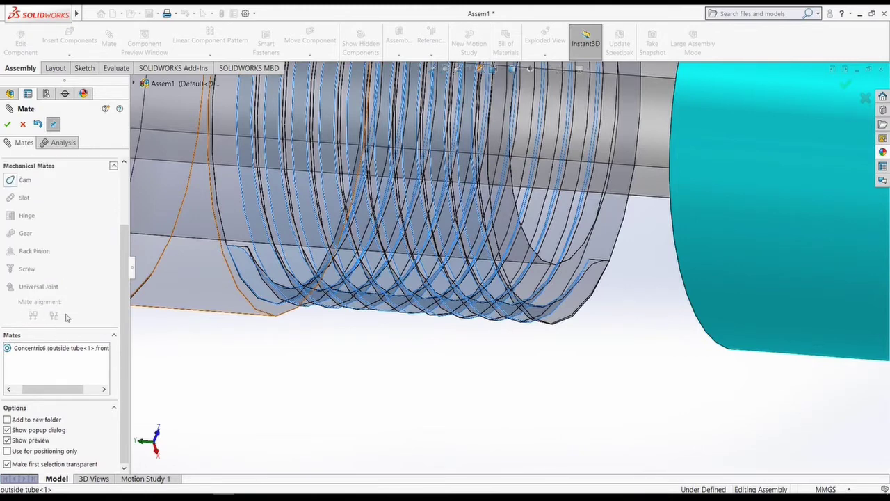
scroll(27, 278, "up", 3)
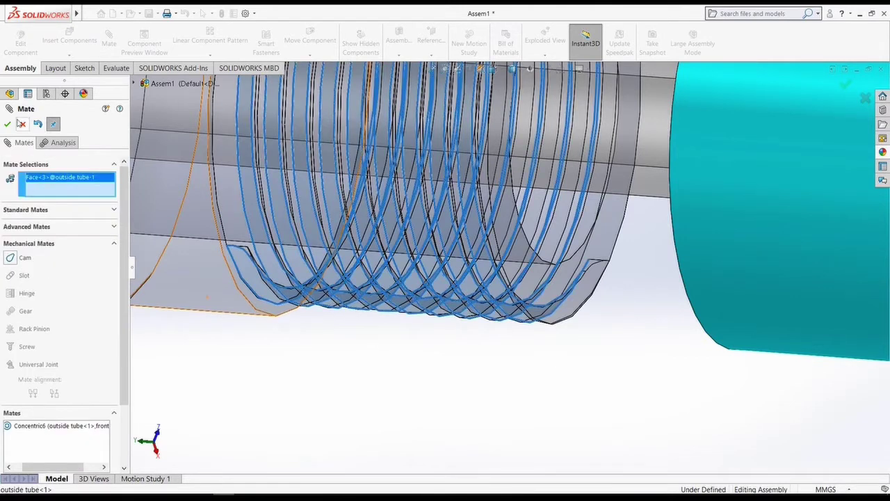
key("Escape")
left_click(109, 40)
scroll(83, 278, "down", 3)
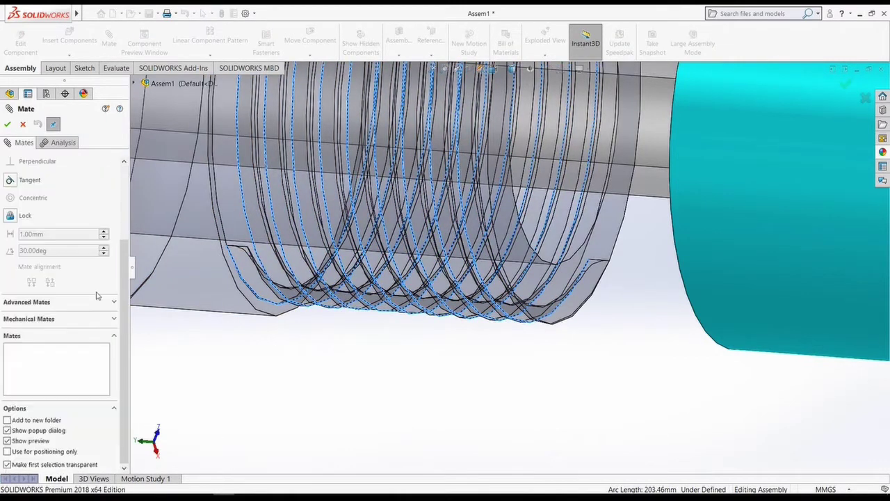
key("Delete")
scroll(21, 265, "down", 2)
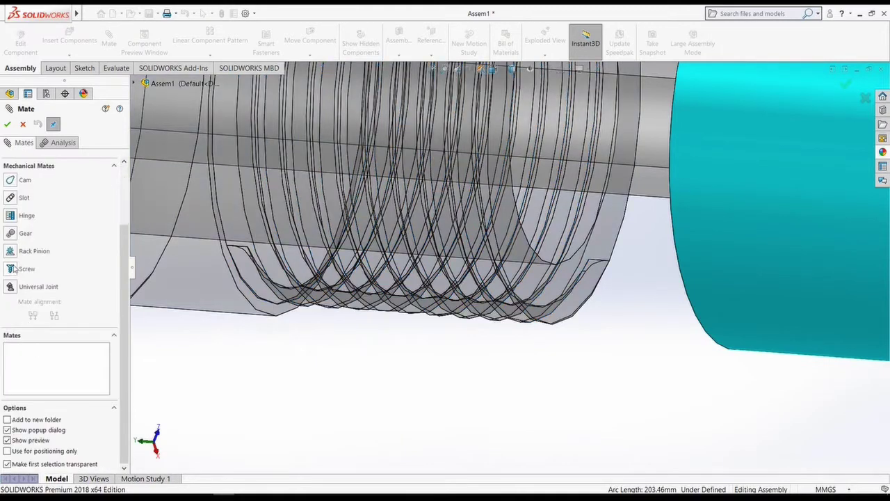
Step: Attempt to screw-mate the front nob's inner thread edge to the tube's thread edge; abandon after the error
left_click(486, 243)
middle_click_drag(485, 244, 697, 291)
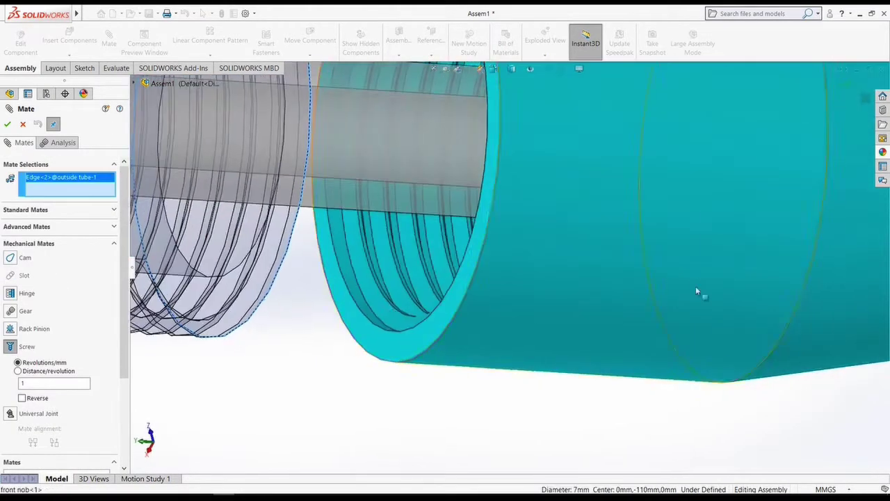
left_click(416, 324)
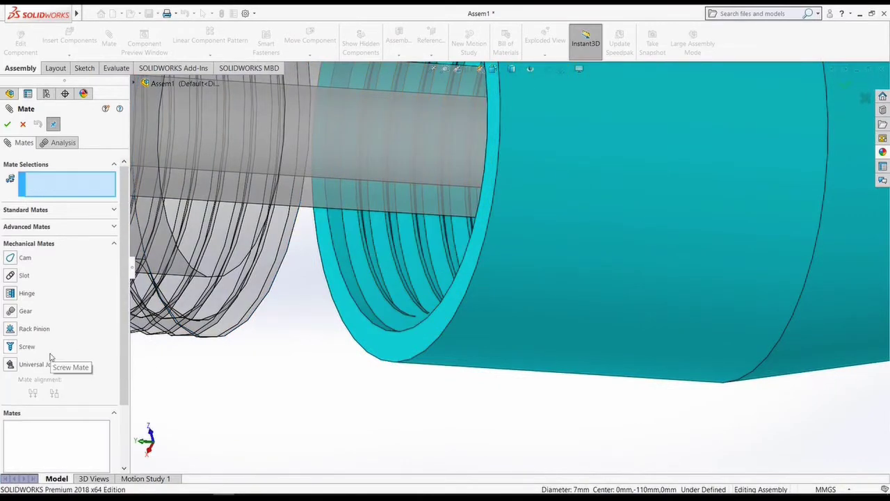
key("f")
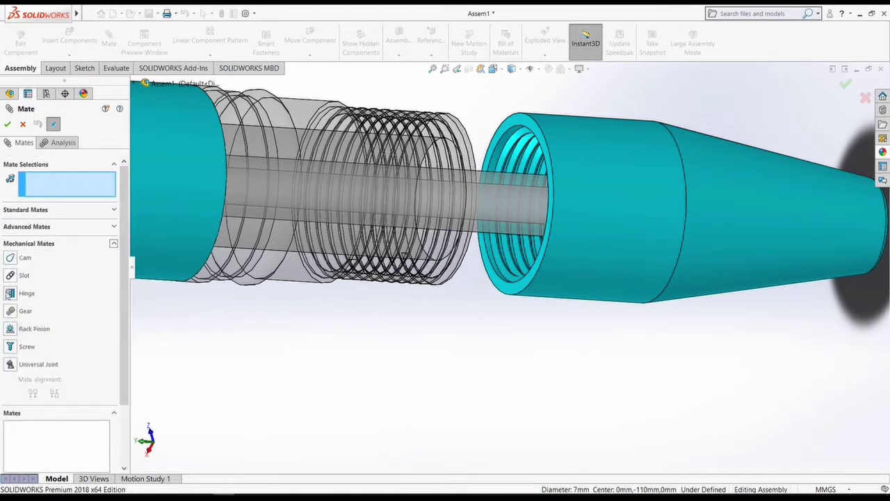
left_click(523, 282)
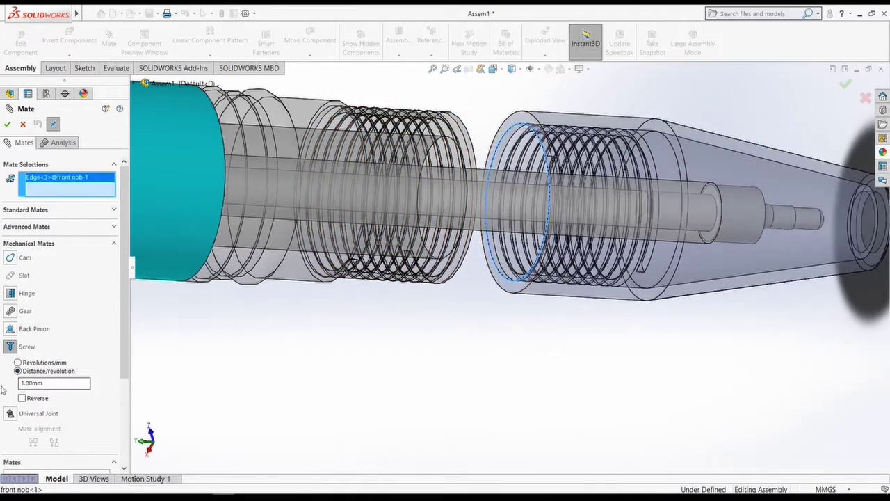
middle_click_drag(474, 287, 440, 262)
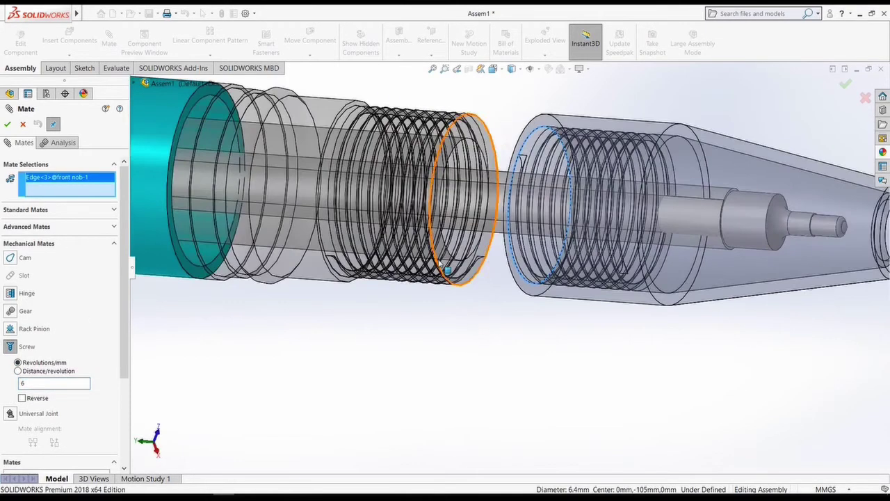
left_click(446, 263)
key("Return")
key("Escape")
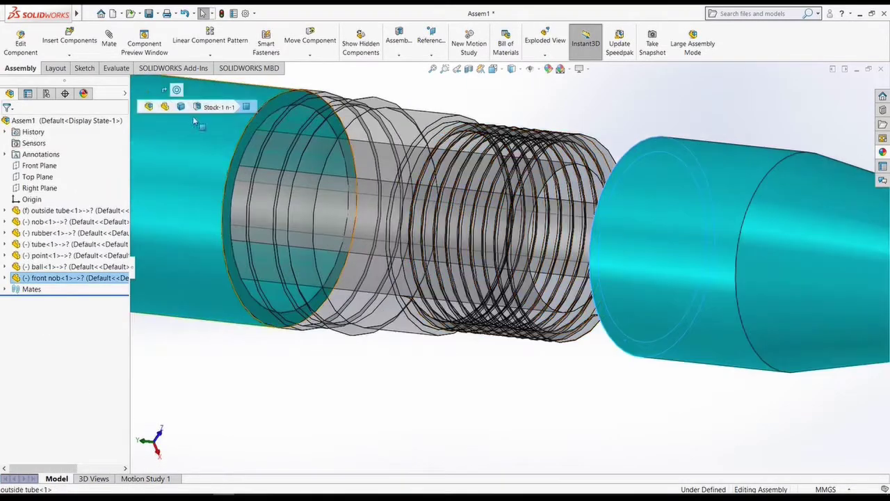
Step: Mate the front nob's face coincident with the outside tube face
left_click(149, 106)
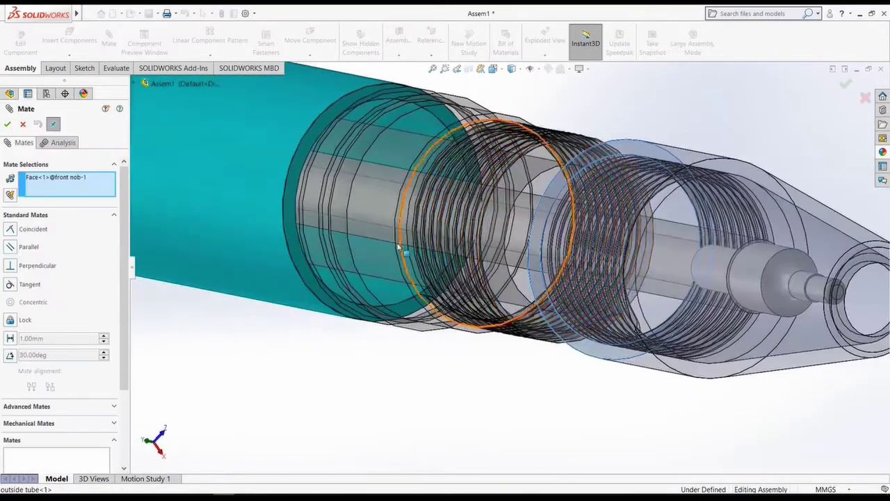
scroll(397, 250, "up", 3)
left_click(434, 244)
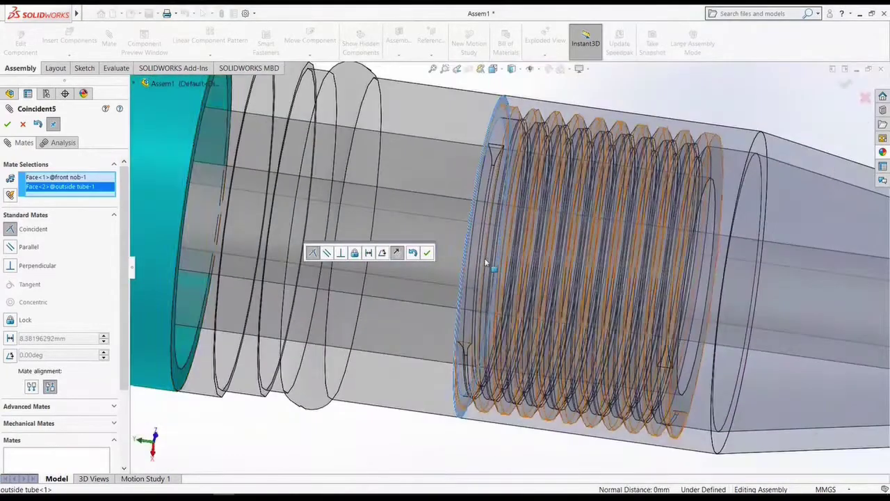
key("Return")
scroll(485, 346, "down", 5)
scroll(628, 243, "up", 5)
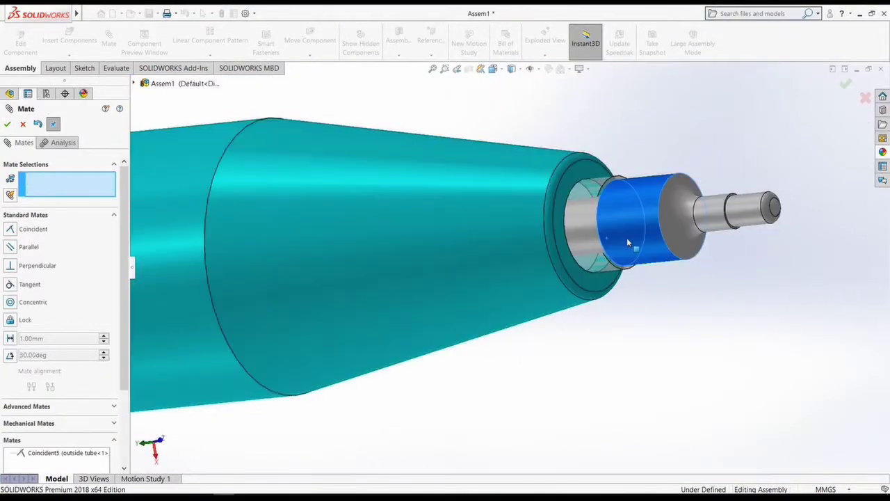
Step: Mate the inner tube's end face to its matching face and check the assembled pen
left_click(628, 243)
left_click(640, 400)
key("Return")
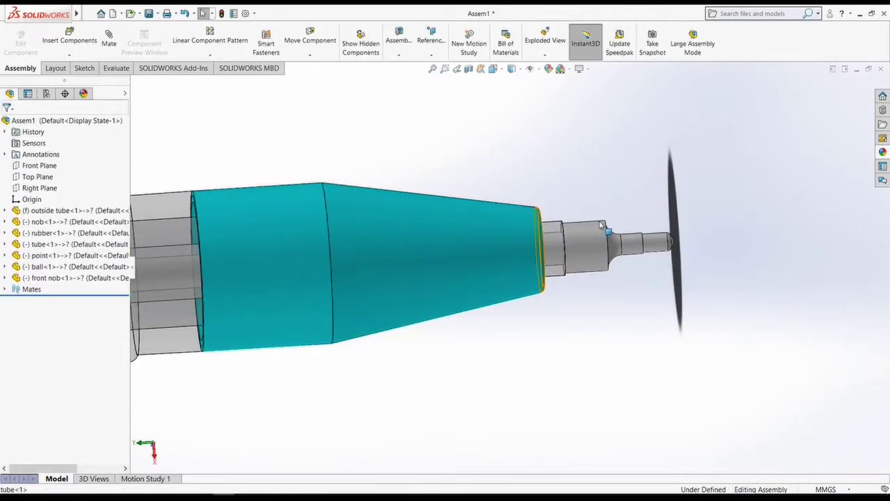
middle_click_drag(512, 269, 409, 304)
scroll(493, 308, "down", 5)
scroll(322, 192, "up", 5)
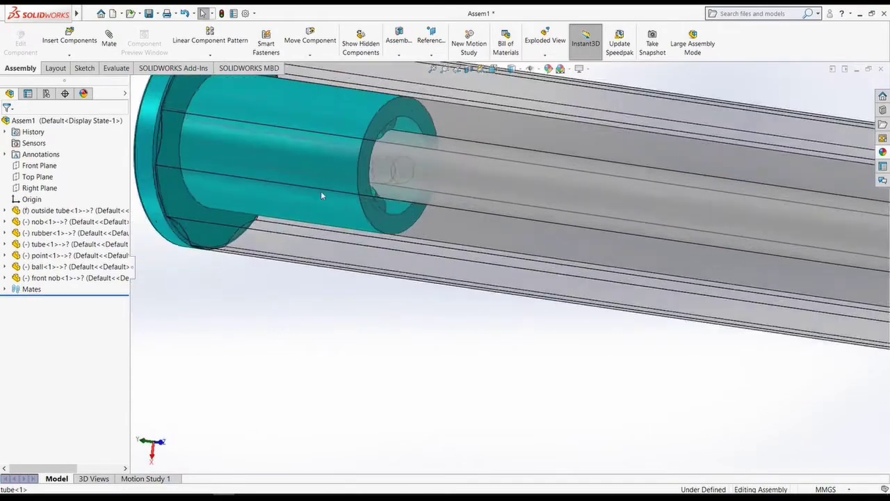
mouse_move(322, 193)
middle_mouse_down()
mouse_move(313, 181)
mouse_move(418, 179)
middle_mouse_up()
scroll(532, 218, "down", 5)
scroll(781, 342, "down", 3)
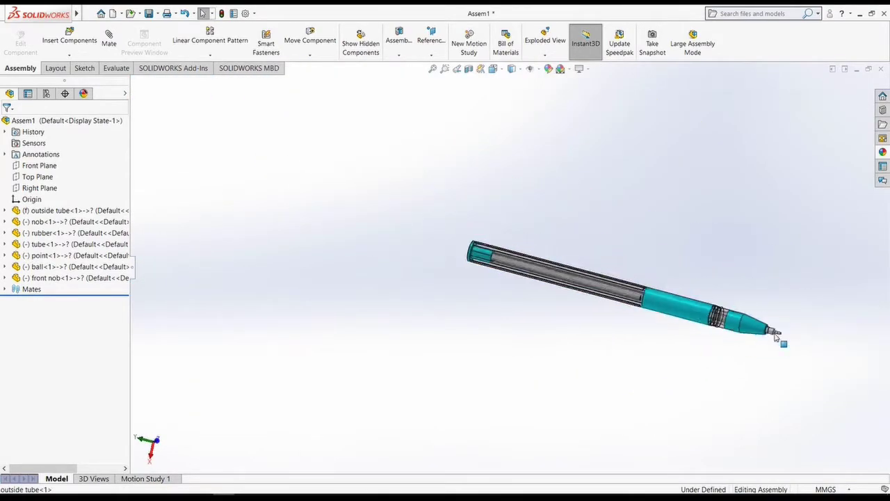
scroll(781, 342, "up", 2)
Step: Insert the clip part and place it beside the pen tip
left_click(69, 38)
double_click(166, 142)
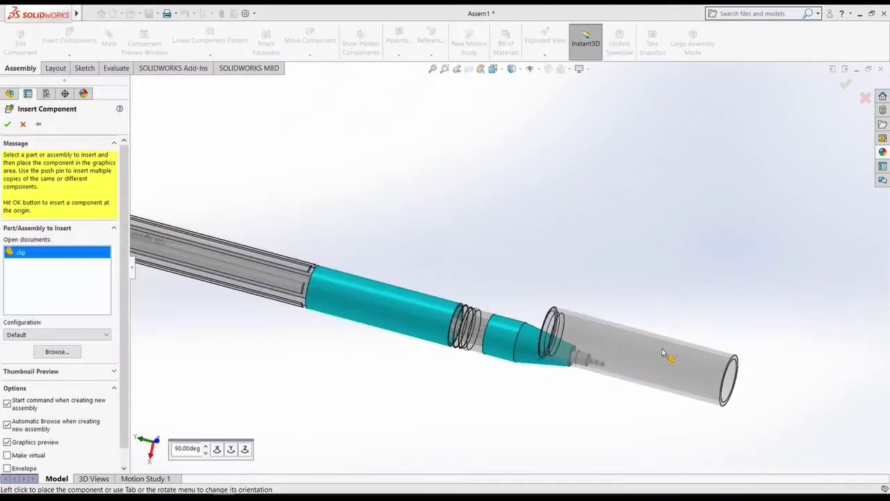
left_click(537, 318)
scroll(510, 331, "up", 5)
Step: Mate the front nob face to the clip's inner face, sliding the clip onto the pen
left_click(524, 340)
left_click(176, 89)
scroll(529, 264, "down", 5)
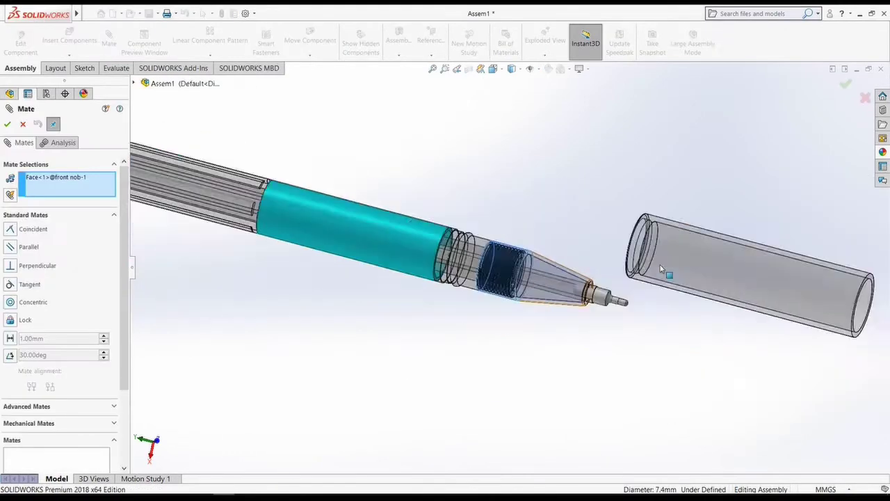
left_click(815, 313)
key("Return")
key("Return")
Step: Mate the clip's groove face to the outside tube face
left_click(710, 339)
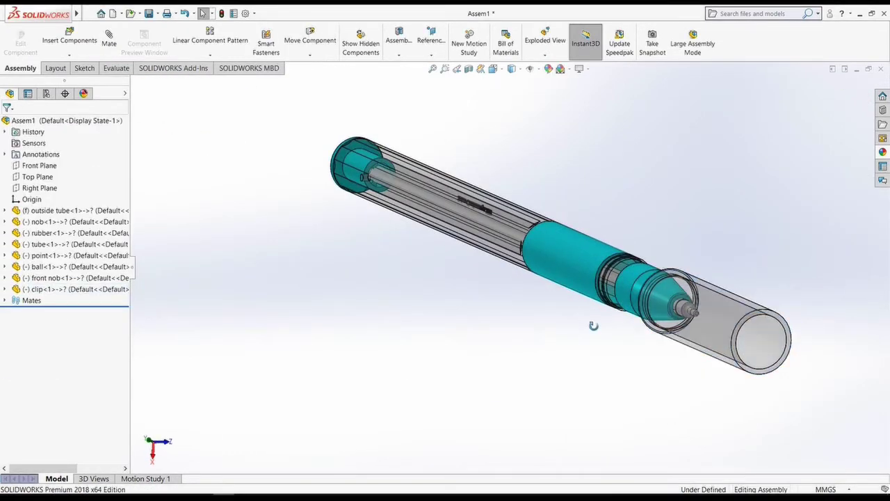
scroll(592, 323, "up", 5)
scroll(628, 281, "up", 3)
scroll(588, 174, "up", 2)
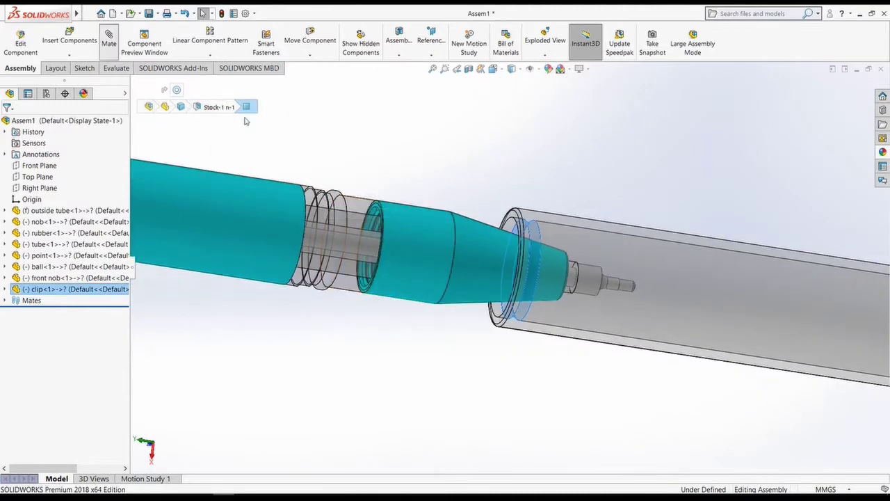
left_click(109, 38)
scroll(451, 213, "up", 5)
left_click(537, 253)
scroll(56, 318, "down", 3)
scroll(550, 298, "down", 3)
left_click(550, 298)
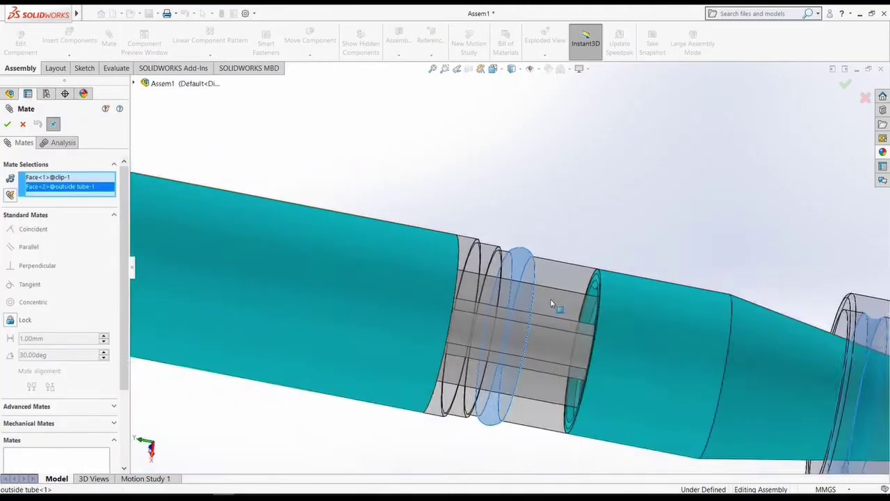
scroll(212, 270, "down", 2)
left_click(525, 285)
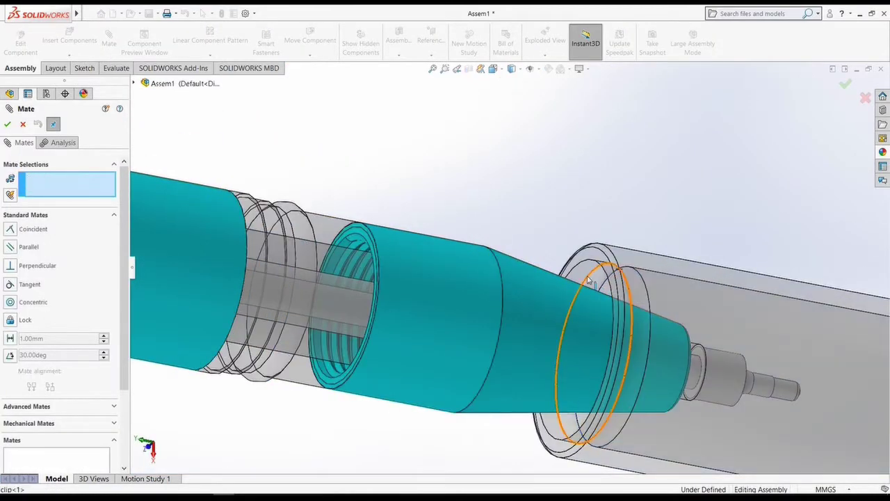
Step: Mate the clip's rim edge Tangent to the outside tube edge with flipped alignment
left_click(608, 285)
left_click(298, 257)
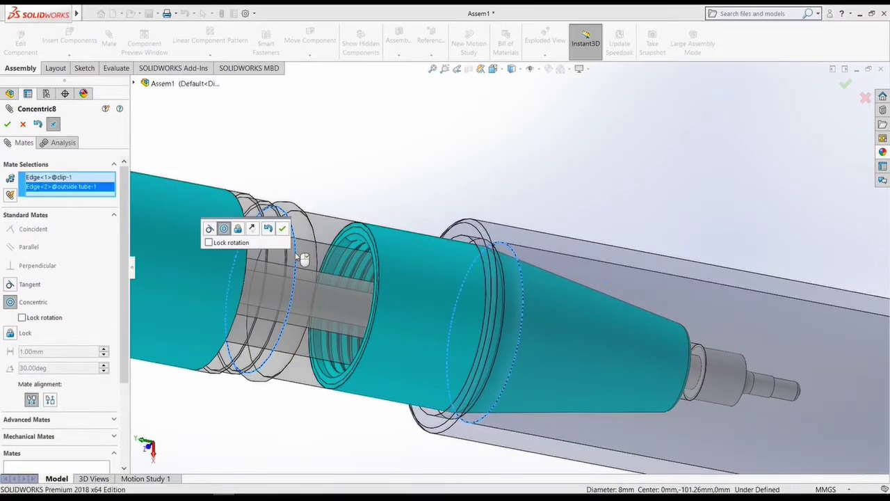
left_click(50, 401)
left_click(526, 262)
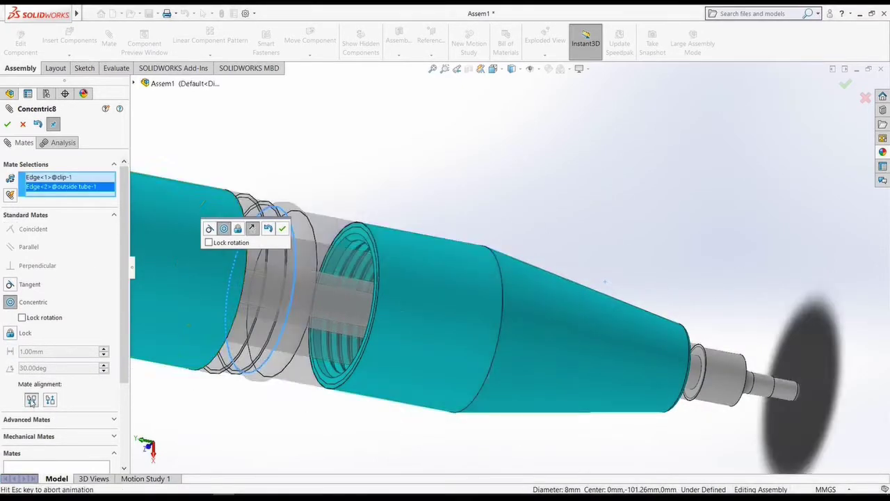
left_click(528, 264)
scroll(494, 300, "up", 2)
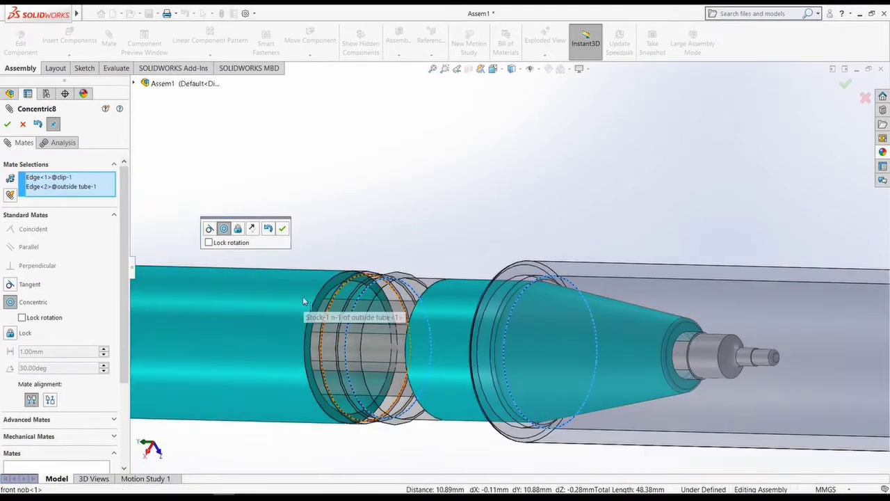
left_click(10, 284)
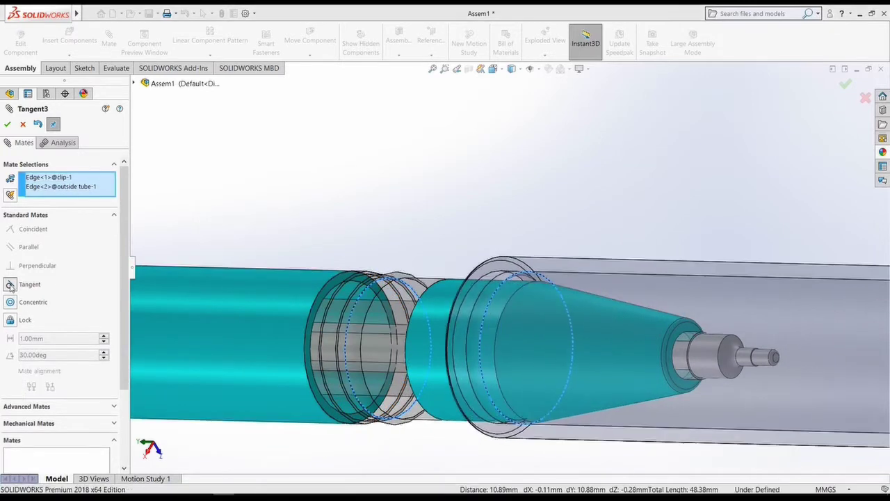
key("Return")
Step: Slide the cap tube along the pen to test the new mates
scroll(369, 193, "up", 3)
scroll(451, 248, "down", 2)
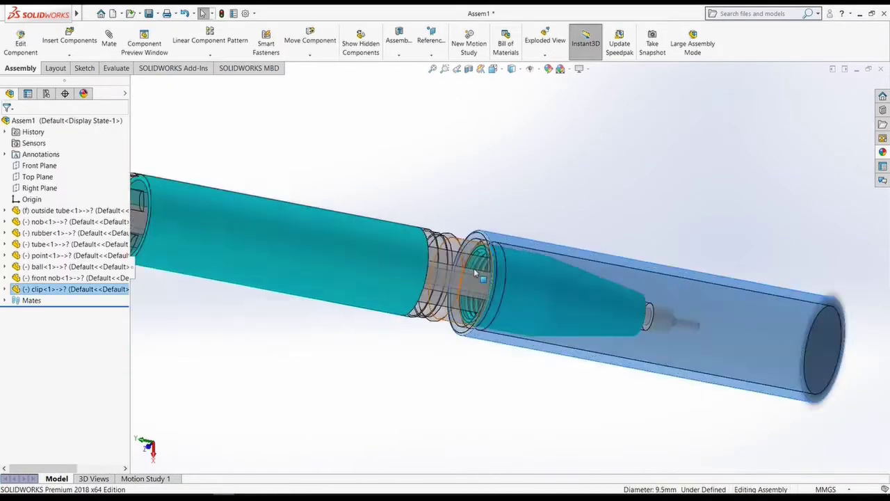
scroll(451, 249, "down", 5)
left_click_drag(451, 248, 390, 235)
scroll(390, 235, "up", 4)
scroll(403, 250, "down", 2)
scroll(410, 265, "down", 3)
scroll(418, 276, "down", 2)
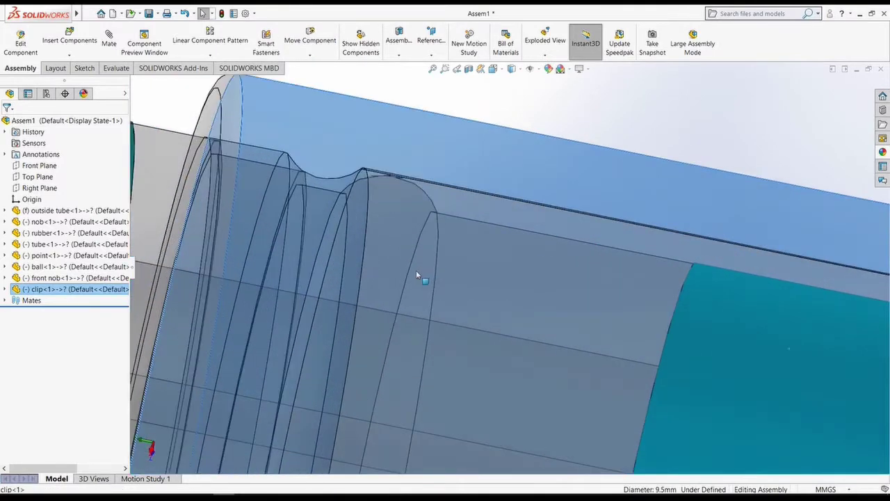
scroll(417, 272, "up", 3)
scroll(411, 250, "down", 3)
left_click_drag(410, 245, 430, 266)
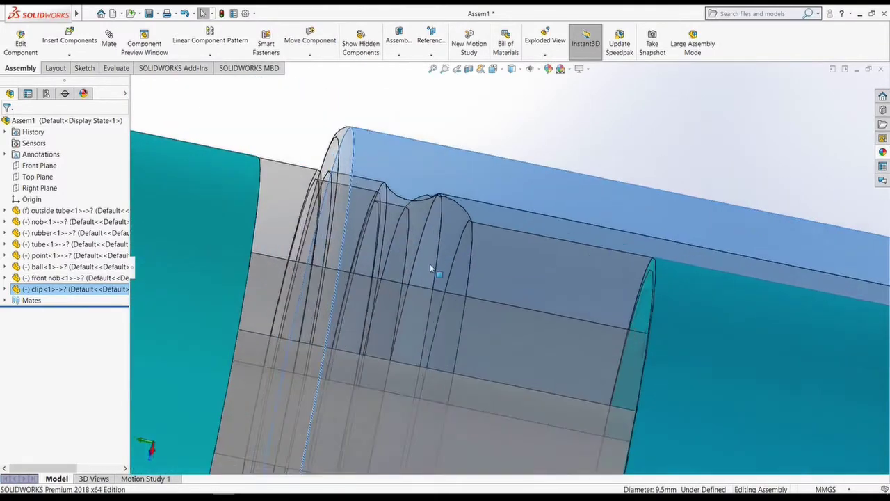
Step: In the Front view, slide the cap tube left and right, then select the outside tube
key("space")
left_click(445, 278)
scroll(462, 273, "down", 3)
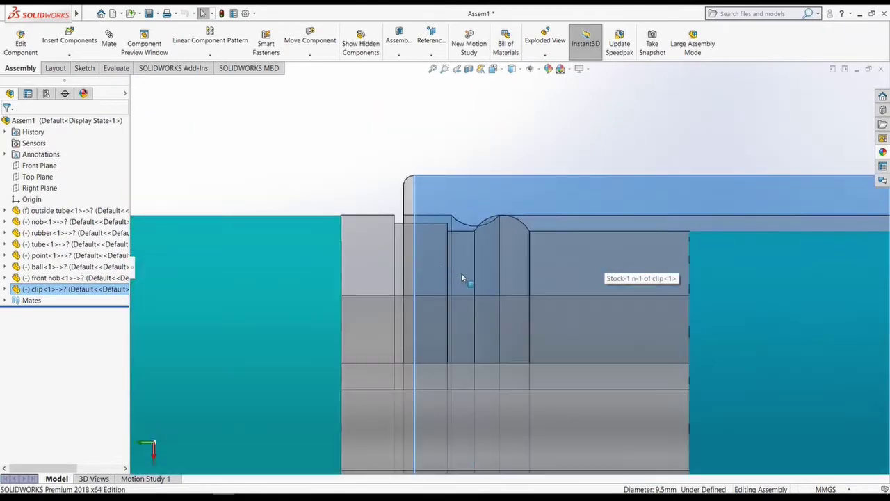
mouse_move(462, 274)
left_mouse_down()
mouse_move(448, 276)
mouse_move(455, 285)
left_mouse_up()
scroll(499, 253, "down", 2)
mouse_move(500, 252)
left_mouse_down()
mouse_move(513, 254)
mouse_move(500, 267)
mouse_move(643, 280)
mouse_move(457, 288)
mouse_move(562, 249)
mouse_move(746, 275)
left_mouse_up()
scroll(698, 284, "up", 2)
left_click(555, 271)
scroll(746, 275, "up", 2)
scroll(547, 305, "up", 3)
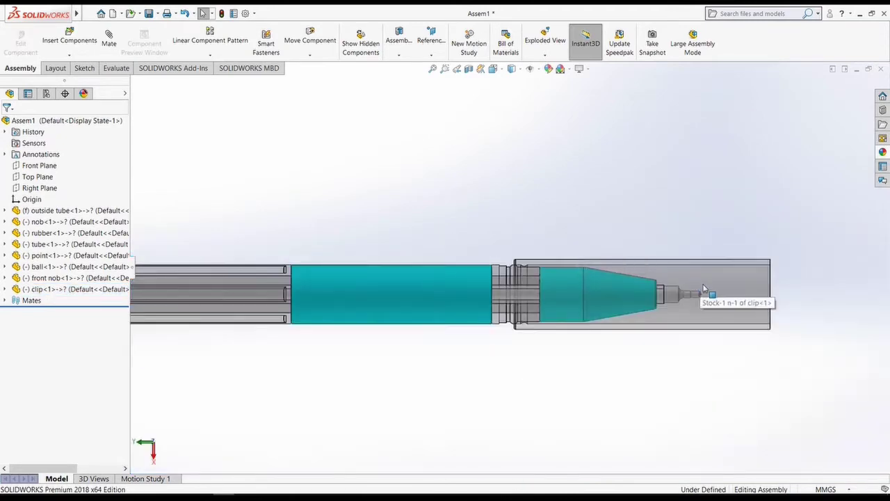
Step: Insert the clip top beside the pen and mate it Concentric with the clip
left_click(69, 39)
left_click(131, 129)
left_click(343, 326)
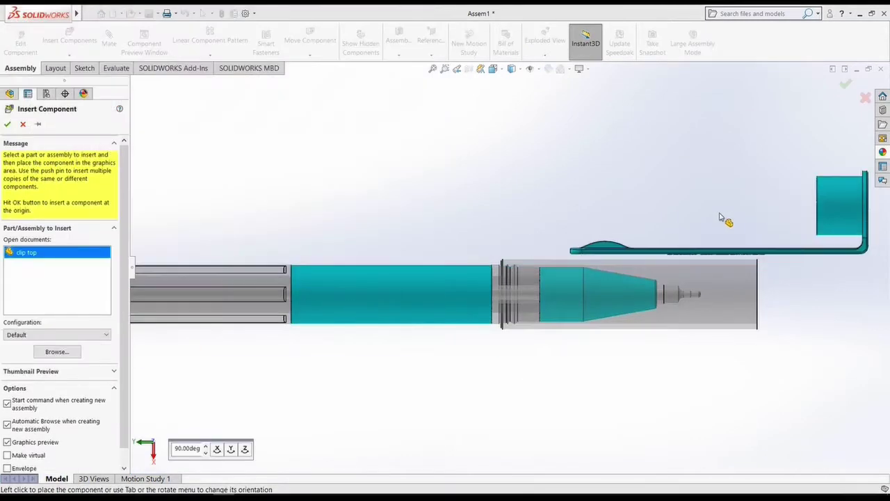
left_click(110, 43)
left_click(622, 263)
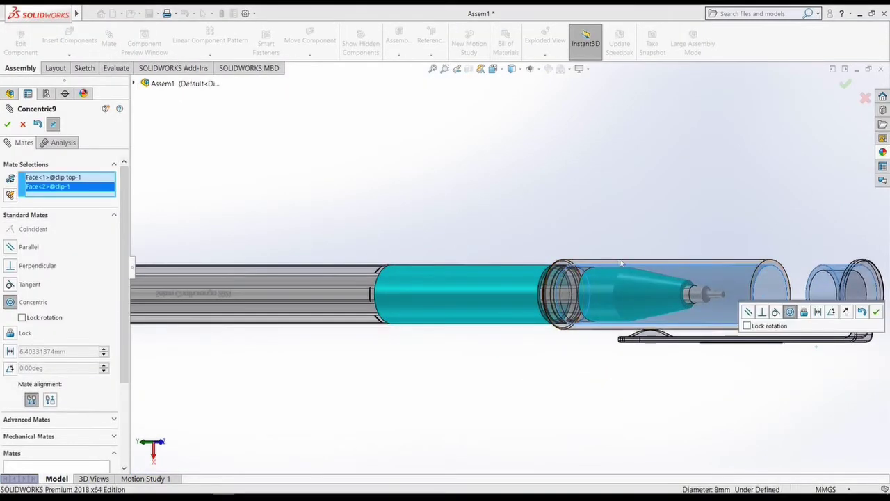
left_click(7, 124)
left_click(7, 124)
scroll(537, 282, "down", 5)
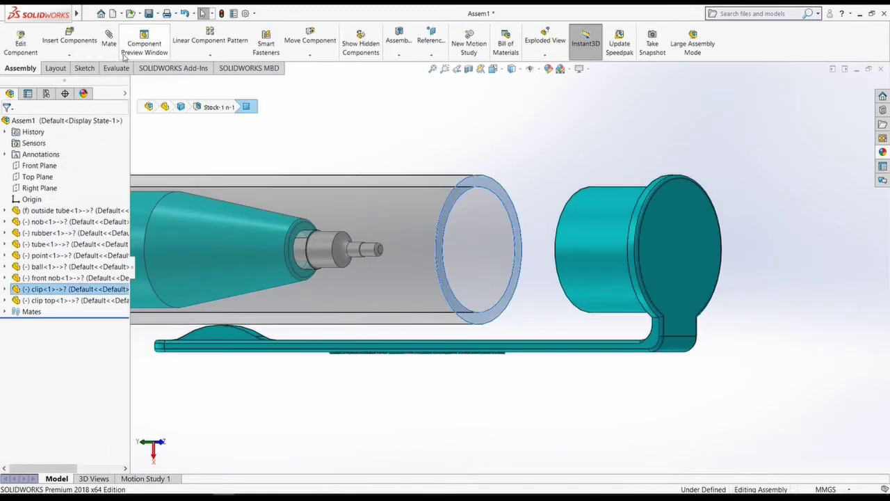
Step: Seat the clip top flush against the clip with a Coincident mate
left_click(109, 43)
scroll(628, 238, "down", 5)
left_click(628, 238)
scroll(537, 272, "up", 5)
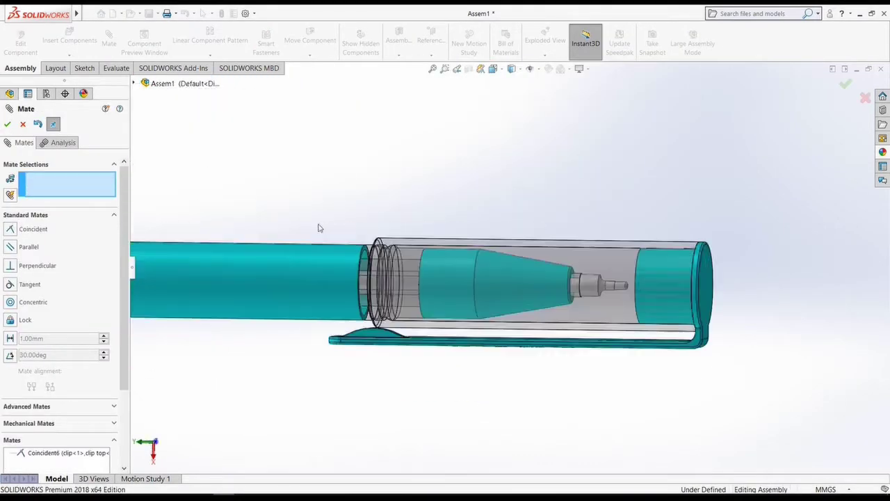
Step: Pull the cap off the pen tip and pick the face at its opening
left_click_drag(667, 279, 858, 289)
scroll(535, 287, "up", 5)
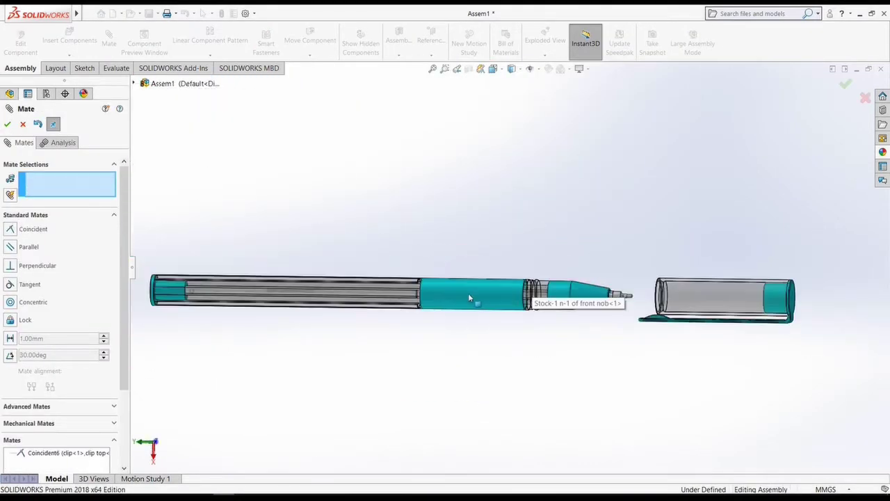
scroll(471, 296, "down", 5)
scroll(515, 248, "down", 5)
left_click(410, 226)
scroll(410, 226, "up", 5)
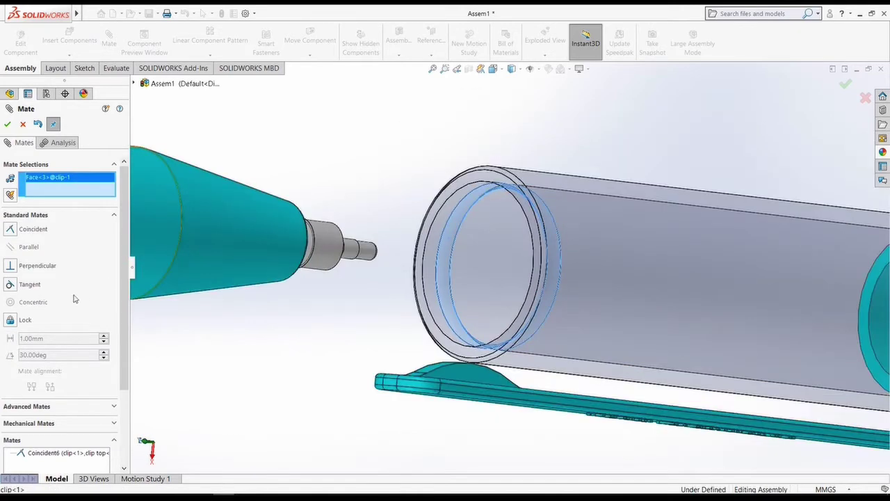
scroll(280, 254, "up", 2)
scroll(94, 317, "down", 3)
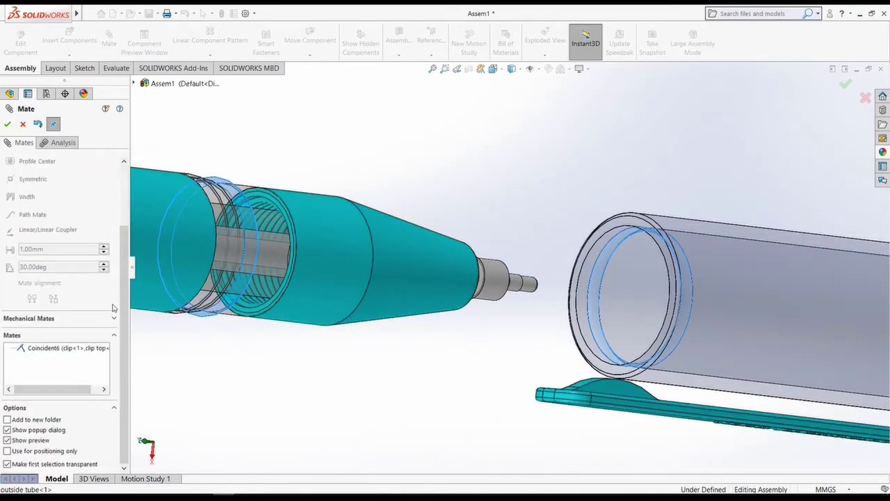
key("Return")
scroll(286, 258, "up", 3)
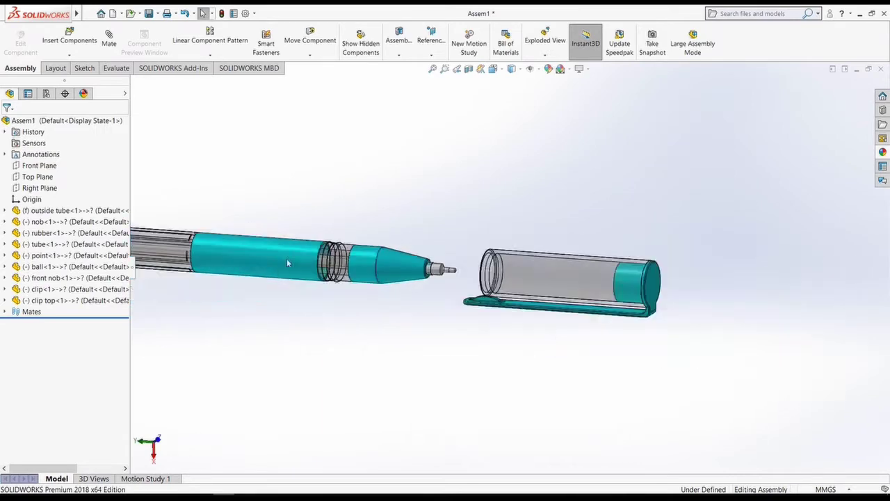
scroll(428, 261, "down", 6)
scroll(427, 261, "up", 2)
scroll(460, 250, "up", 2)
scroll(480, 245, "up", 3)
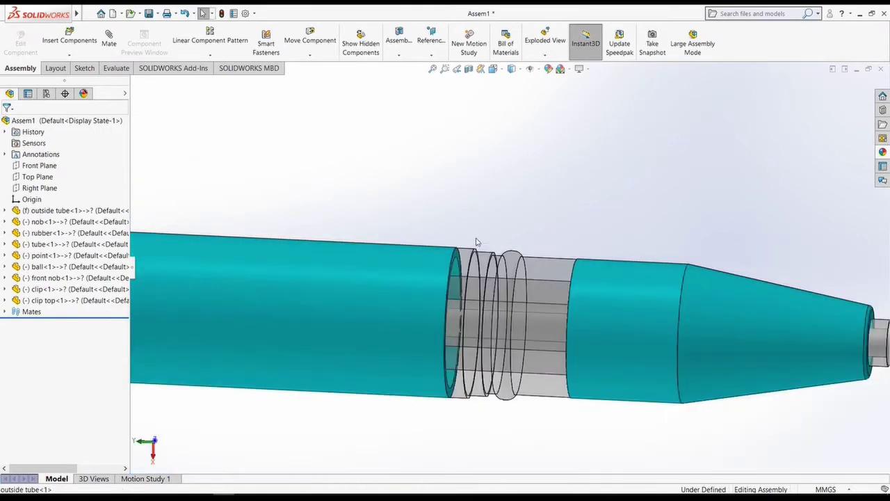
scroll(480, 245, "up", 1)
Step: Slide the cap back over the tip and mate it Tangent to the outside tube
left_click_drag(880, 320, 501, 317)
scroll(501, 306, "down", 3)
scroll(494, 292, "up", 5)
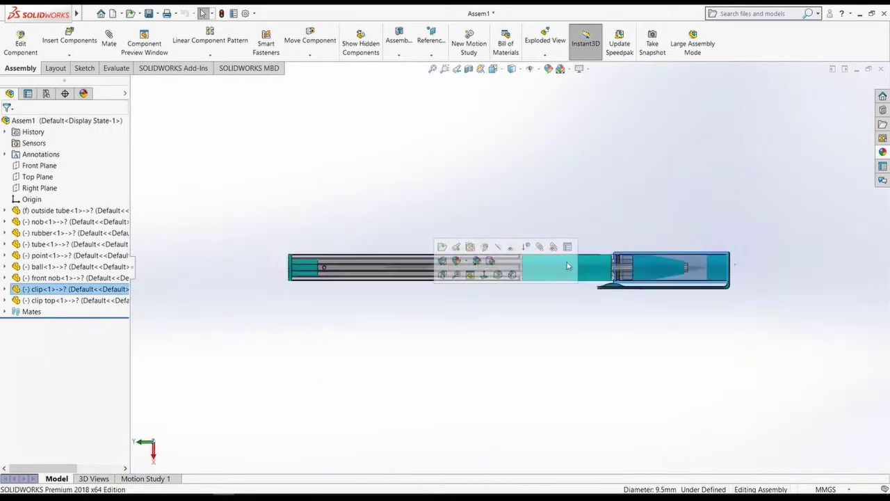
scroll(488, 284, "down", 8)
scroll(488, 284, "down", 3)
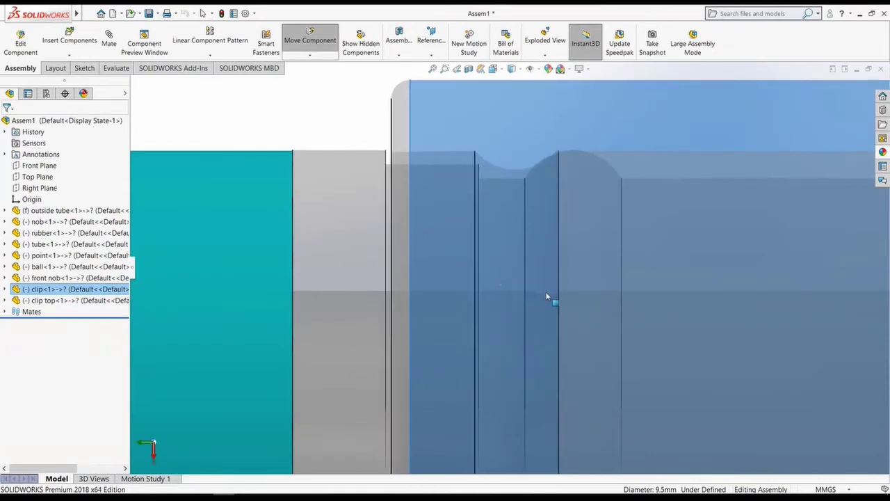
scroll(546, 297, "up", 3)
scroll(368, 235, "up", 3)
left_click(489, 247)
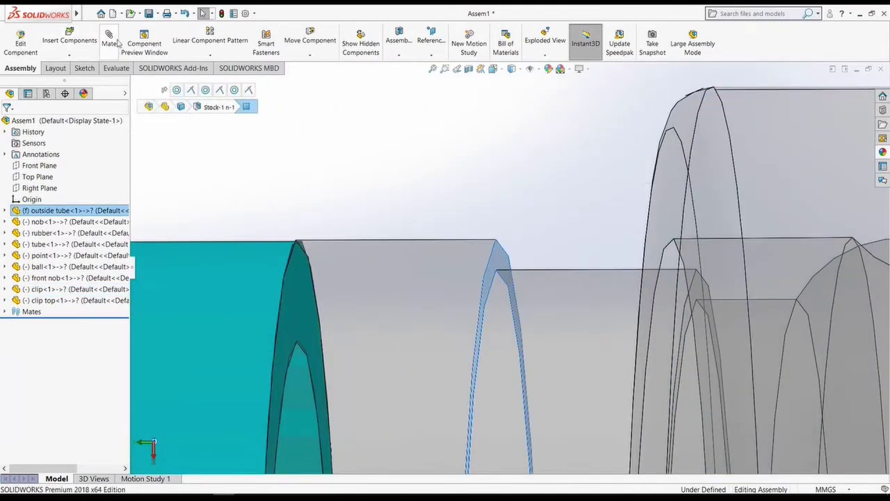
left_click(236, 105)
left_click(676, 268)
left_click(680, 225)
scroll(400, 145, "down", 5)
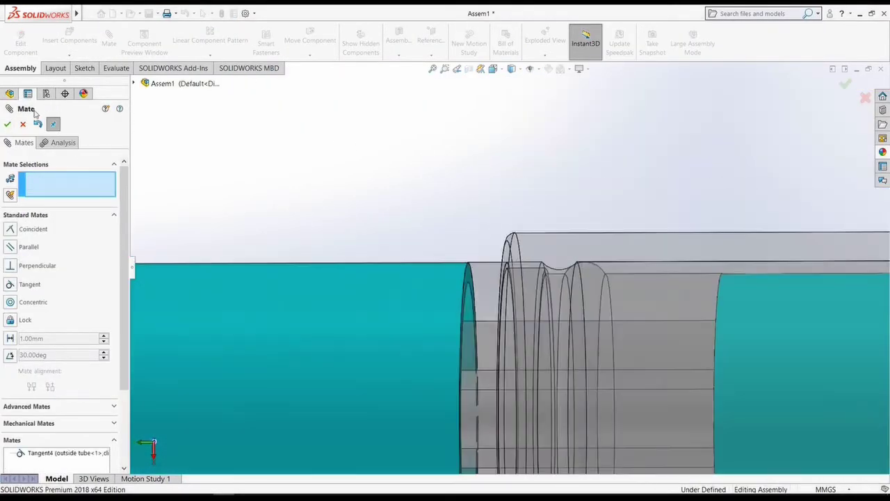
key("Escape")
Step: Explode the end cap to the left and the cap tube to the right
left_click(94, 479)
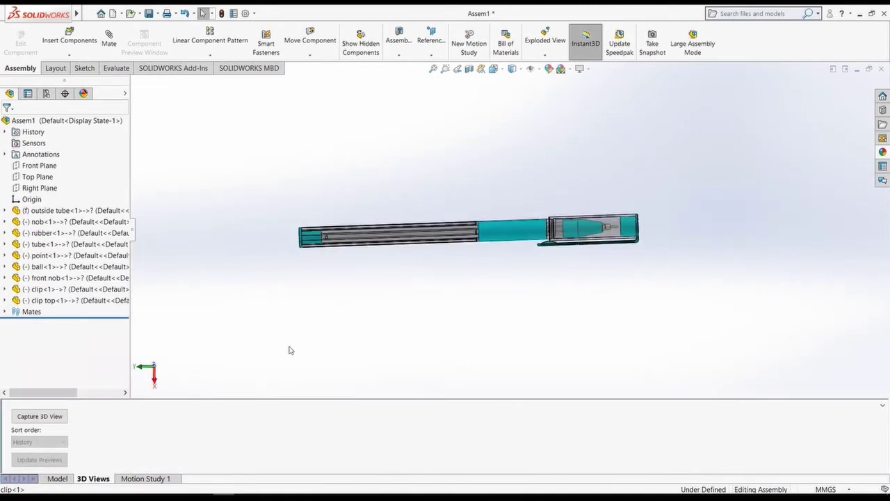
left_click(145, 478)
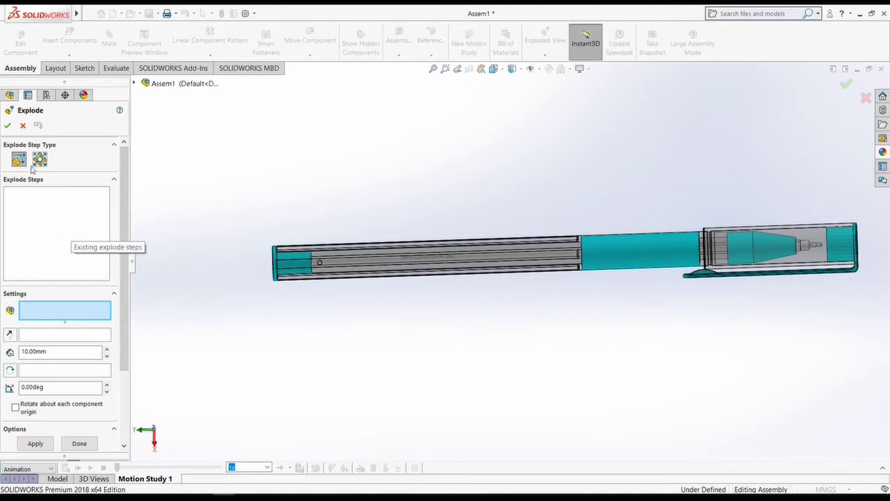
left_click(285, 264)
left_click_drag(209, 268, 145, 268)
left_click(664, 276)
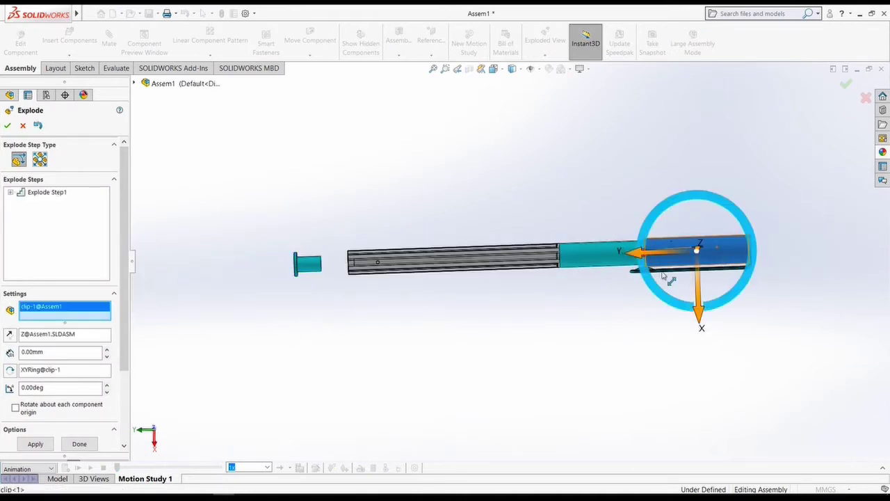
left_click_drag(665, 276, 782, 277)
Step: Explode the tip parts outward along the pen's axis
left_click(748, 259)
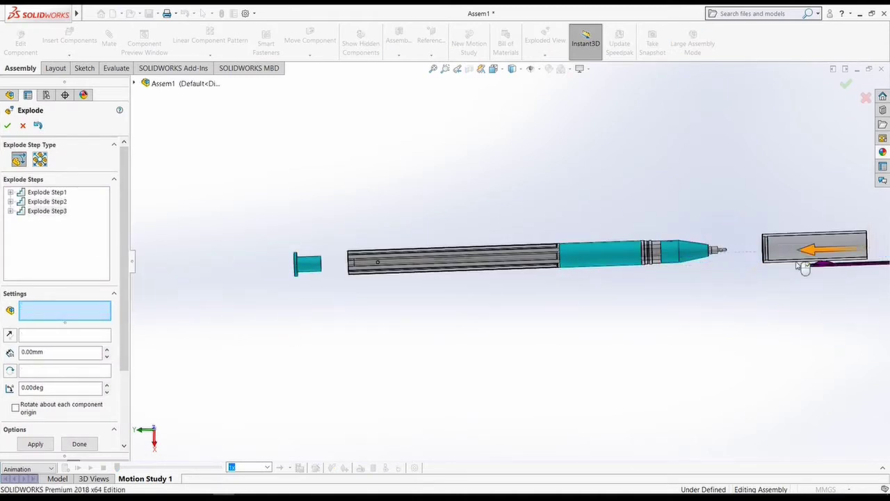
left_click(696, 251)
scroll(635, 249, "down", 5)
left_click(631, 248)
left_click_drag(613, 237, 741, 263)
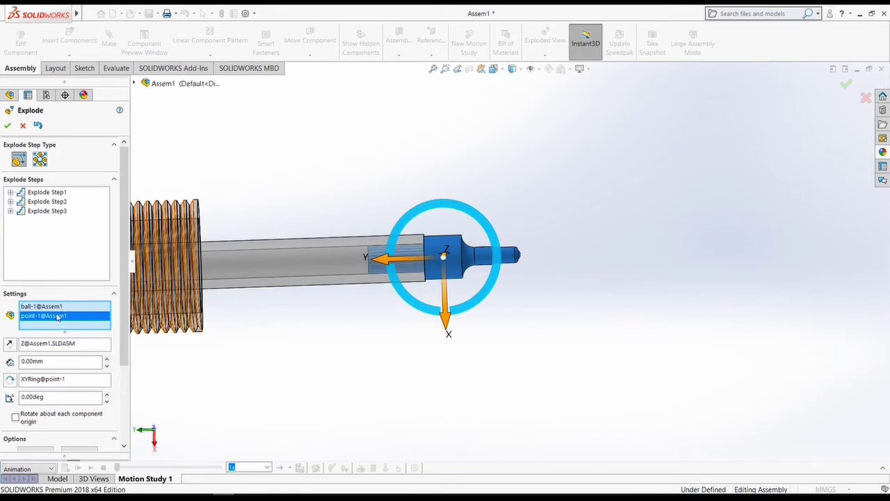
key("Delete")
scroll(518, 257, "up", 5)
left_click(584, 258)
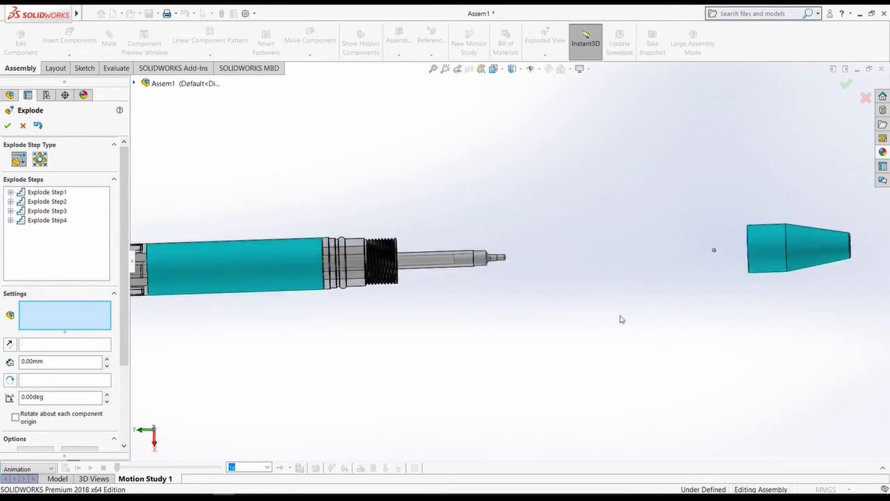
left_click_drag(489, 261, 620, 256)
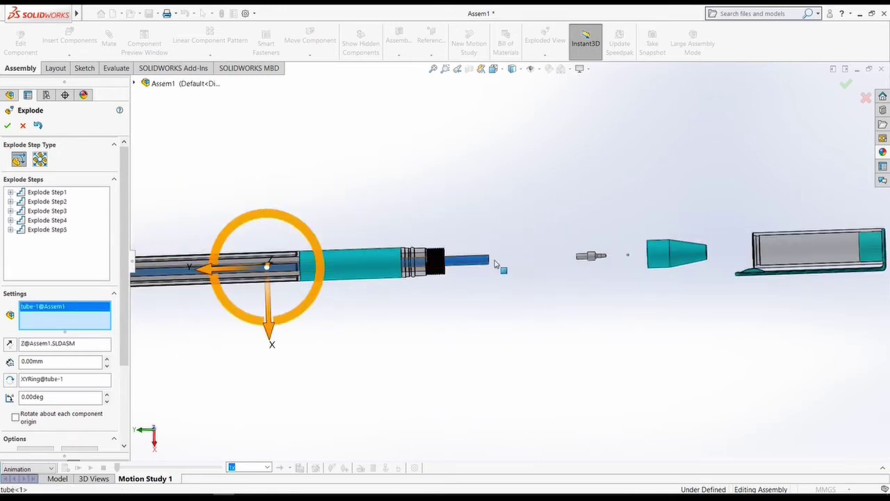
Step: Lift the refill, tip point and ball above the pen, then shift the clip top
mouse_move(473, 264)
left_mouse_down()
mouse_move(369, 282)
mouse_move(354, 355)
left_mouse_up()
left_click(369, 281)
left_click_drag(343, 251, 343, 258)
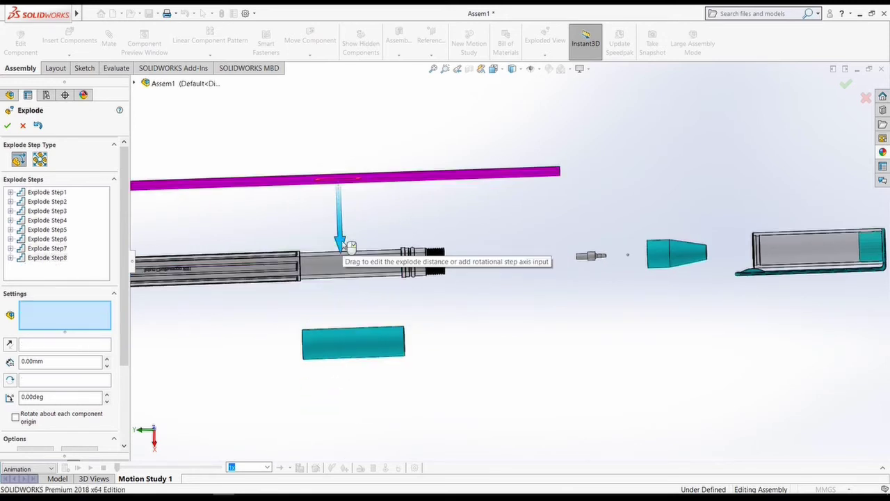
left_click(591, 256)
left_click(629, 254)
left_click_drag(633, 327, 629, 188)
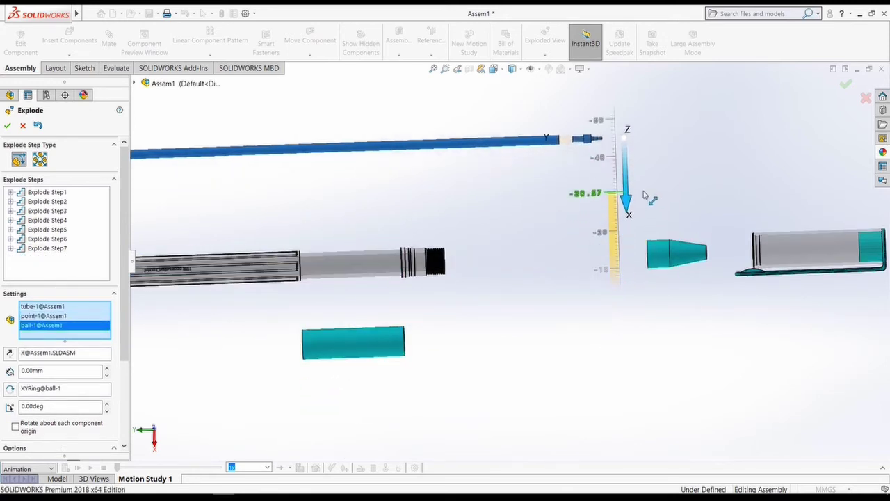
scroll(785, 298, "up", 3)
left_click(622, 223)
left_click_drag(646, 219, 639, 225)
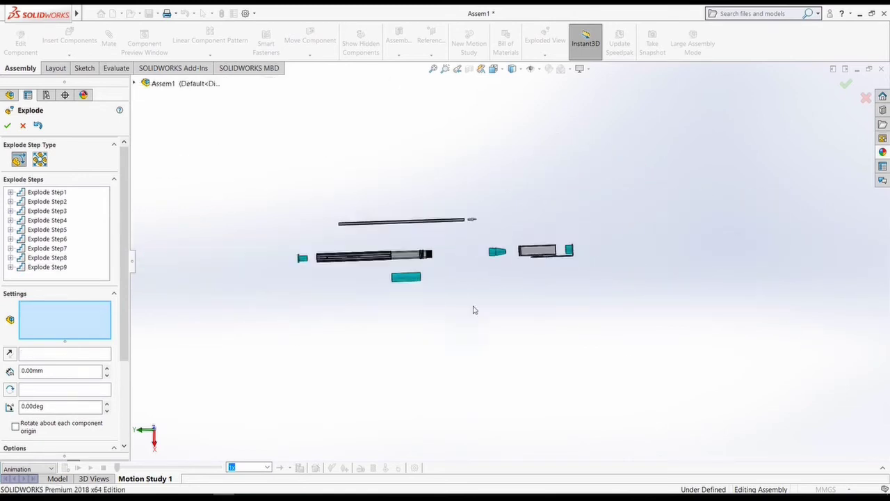